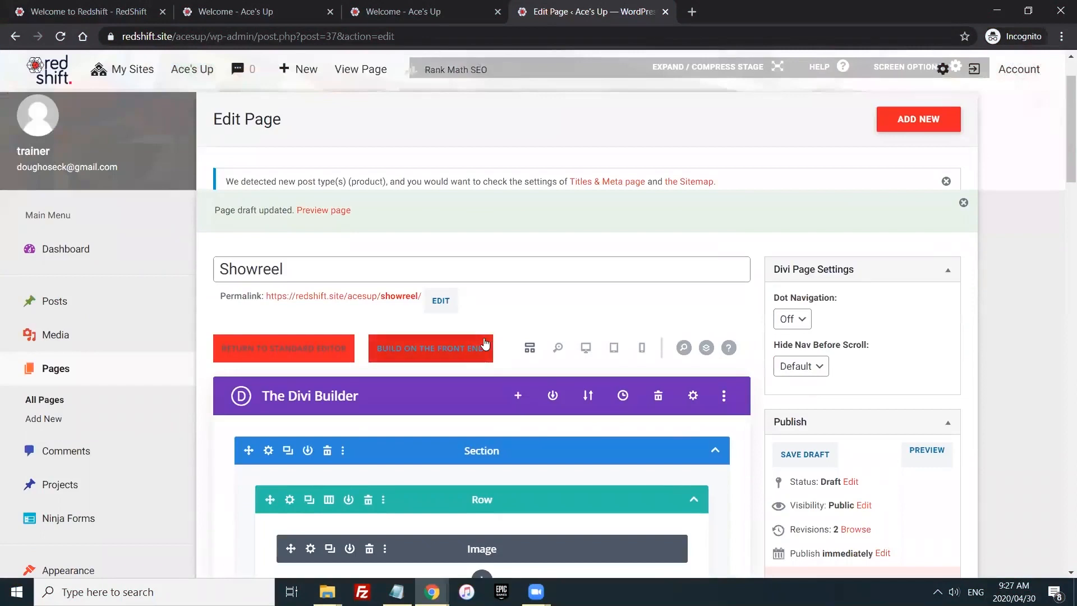
# Open the Showreel page in the front-end builder and replace its logo image module with a Video module
pyautogui.click(452, 356)
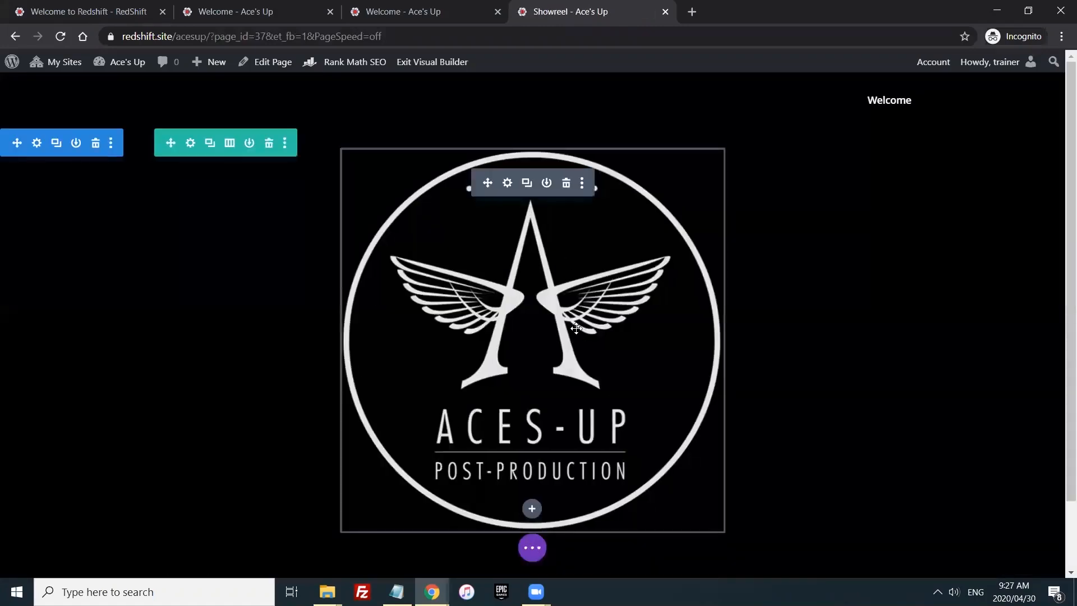
pyautogui.click(566, 185)
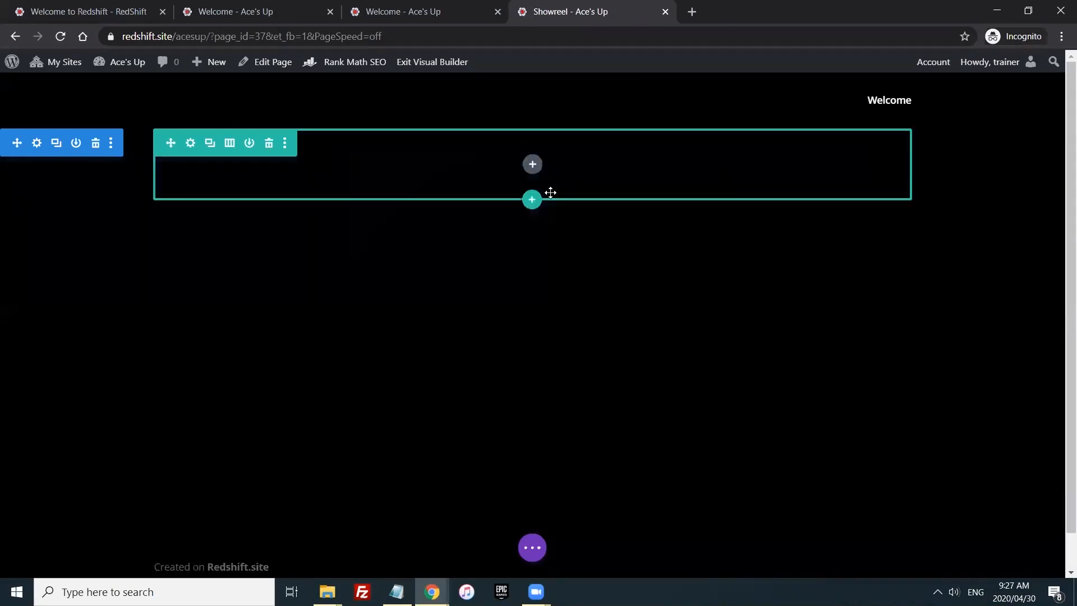
pyautogui.click(532, 165)
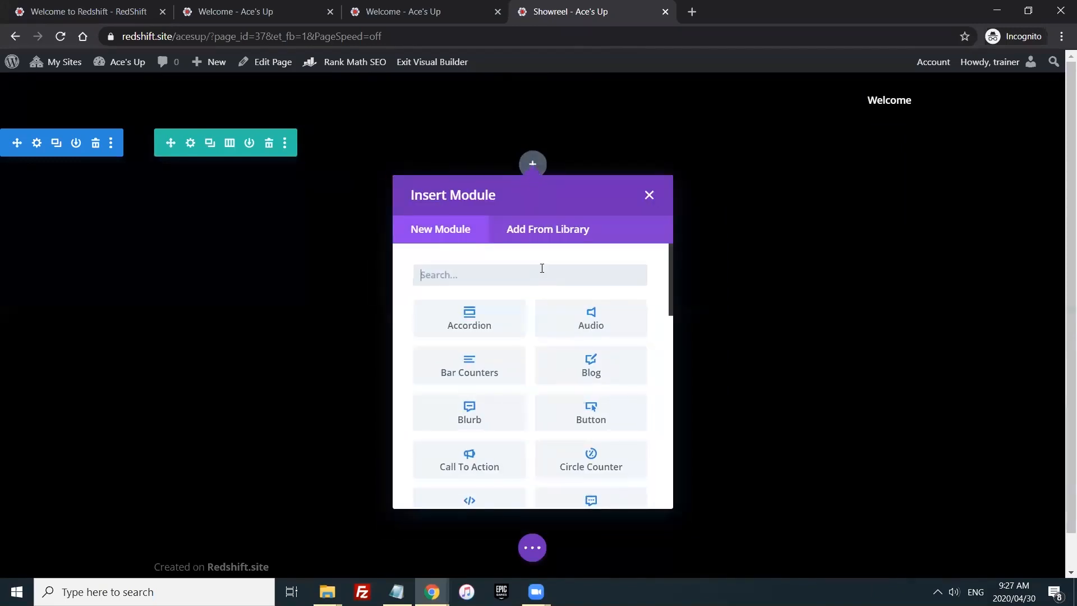
pyautogui.write('vi')
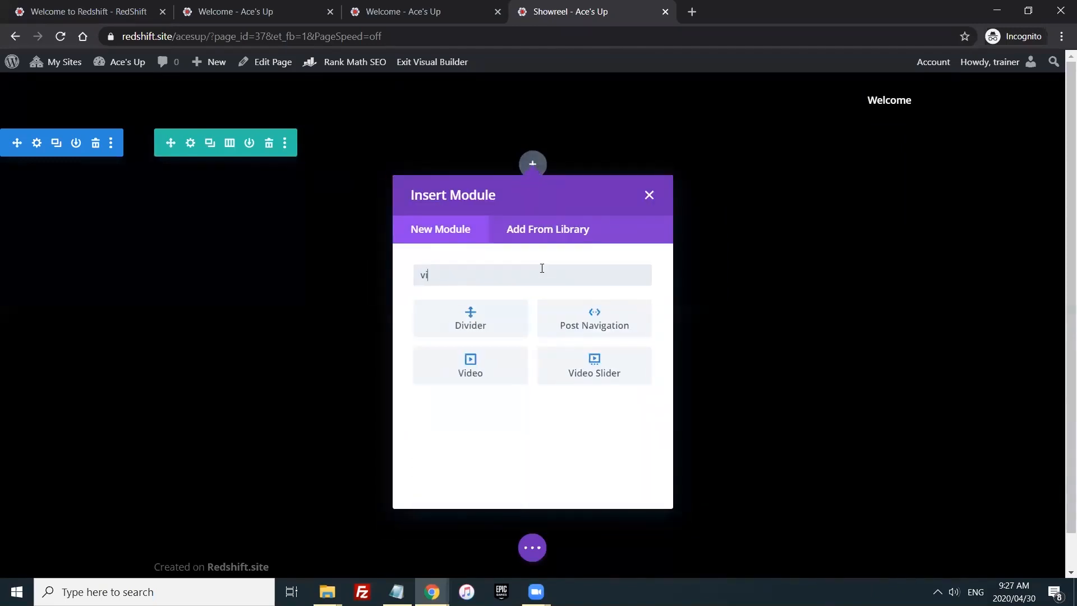
pyautogui.click(509, 369)
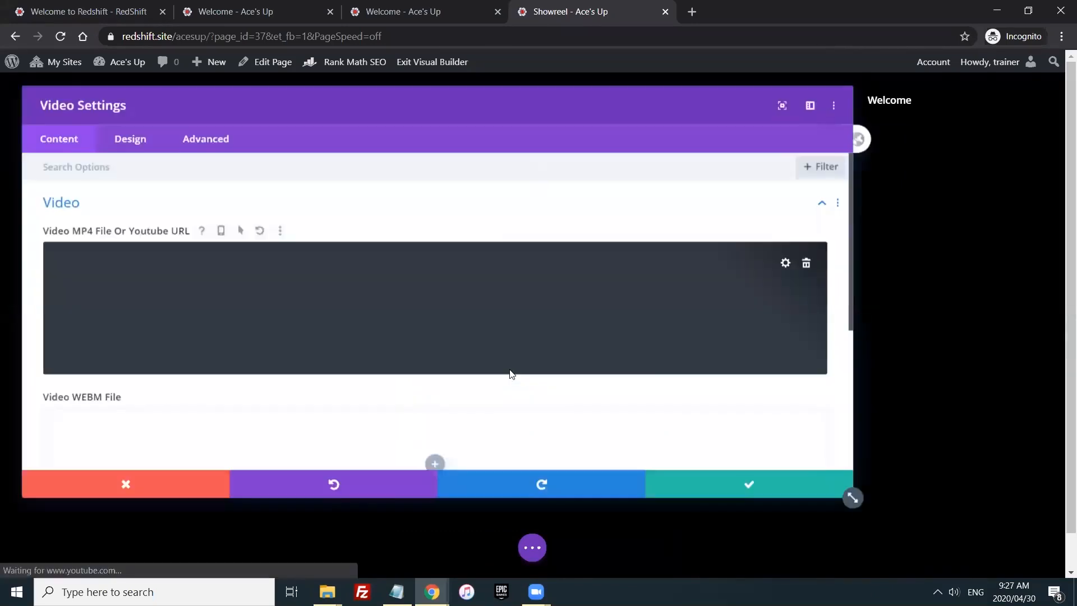
pyautogui.click(805, 263)
pyautogui.click(426, 298)
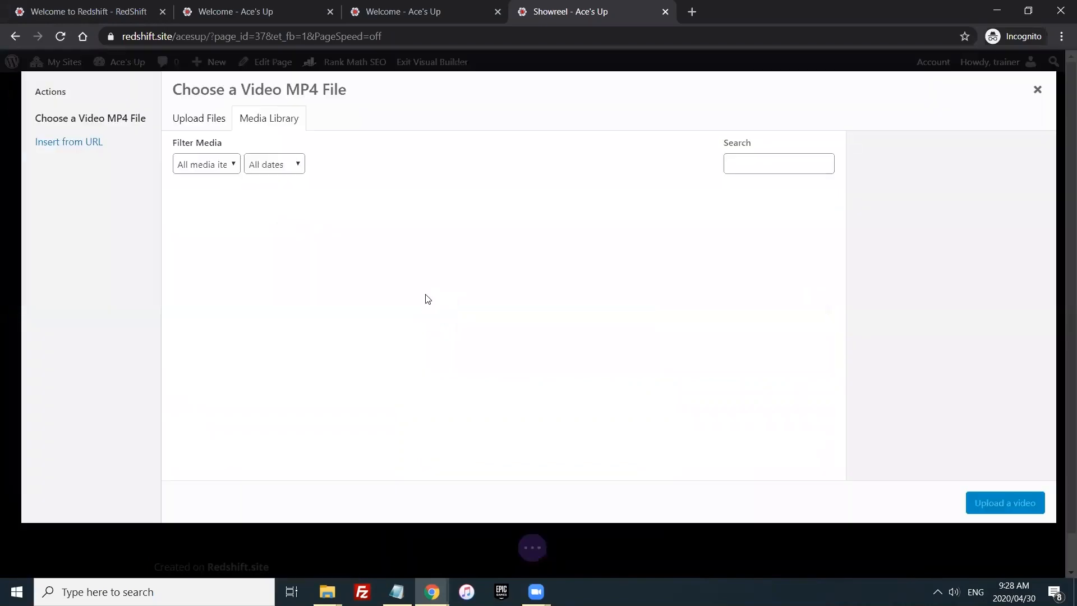
pyautogui.click(84, 148)
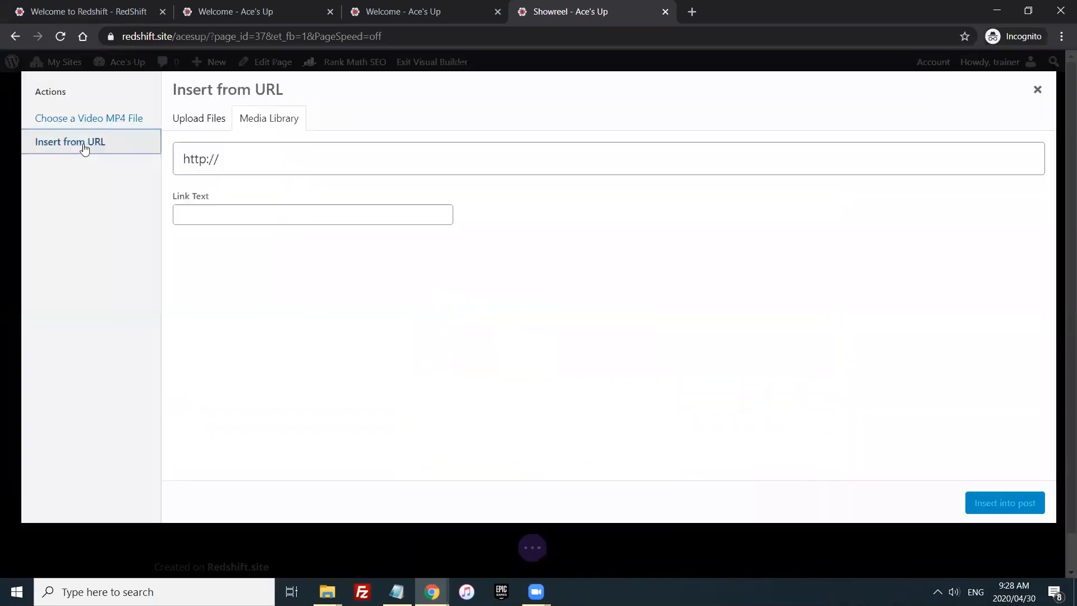
pyautogui.click(270, 160)
pyautogui.hotkey('ctrl', 'a')
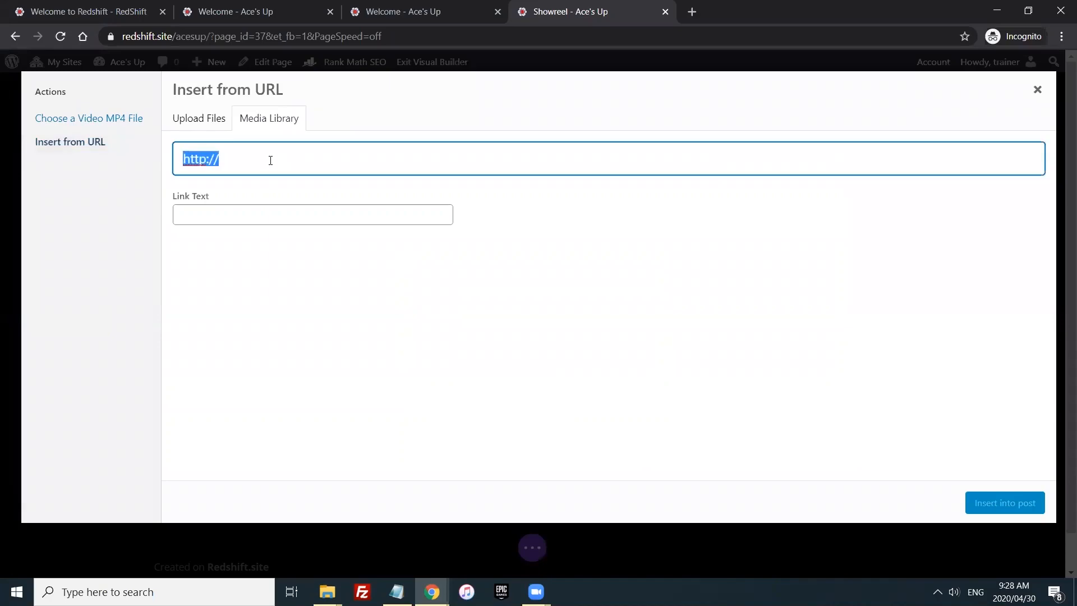
pyautogui.write('https://vimeo.com/412680029')
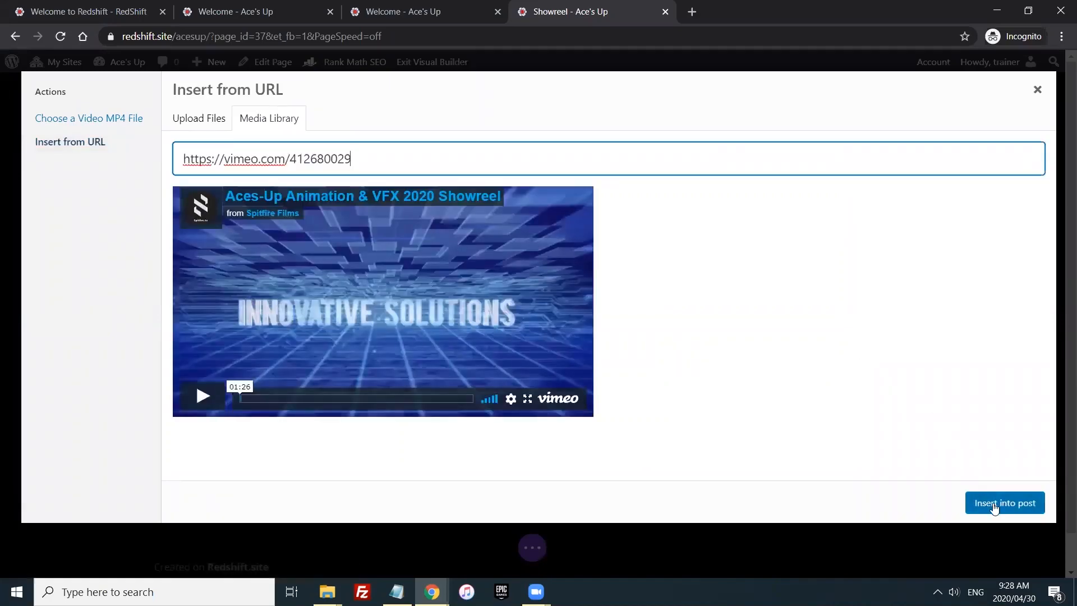
pyautogui.click(993, 503)
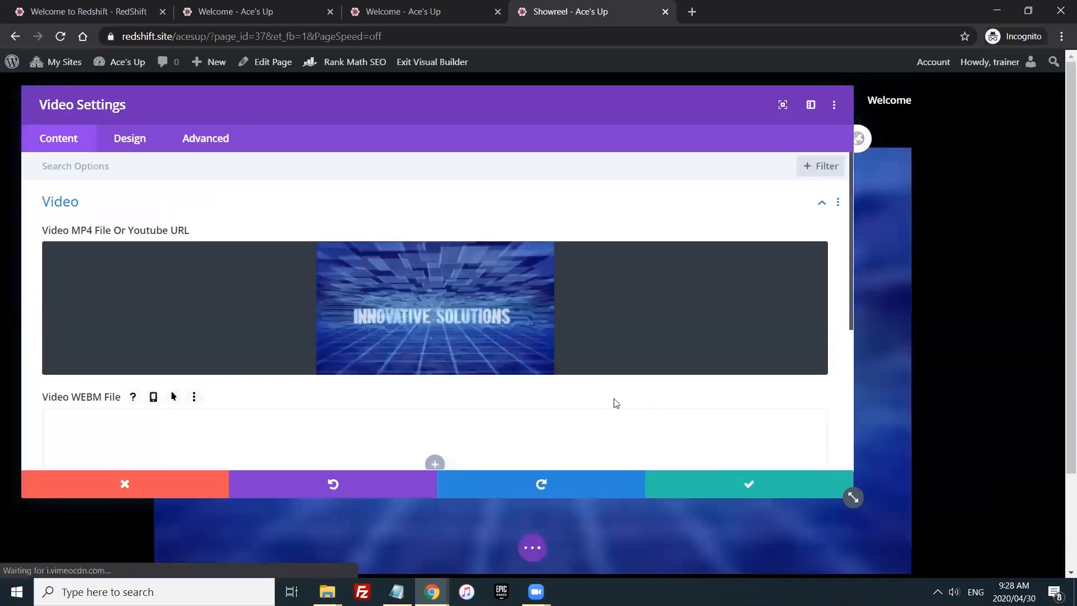
pyautogui.scroll(-3, 615, 403)
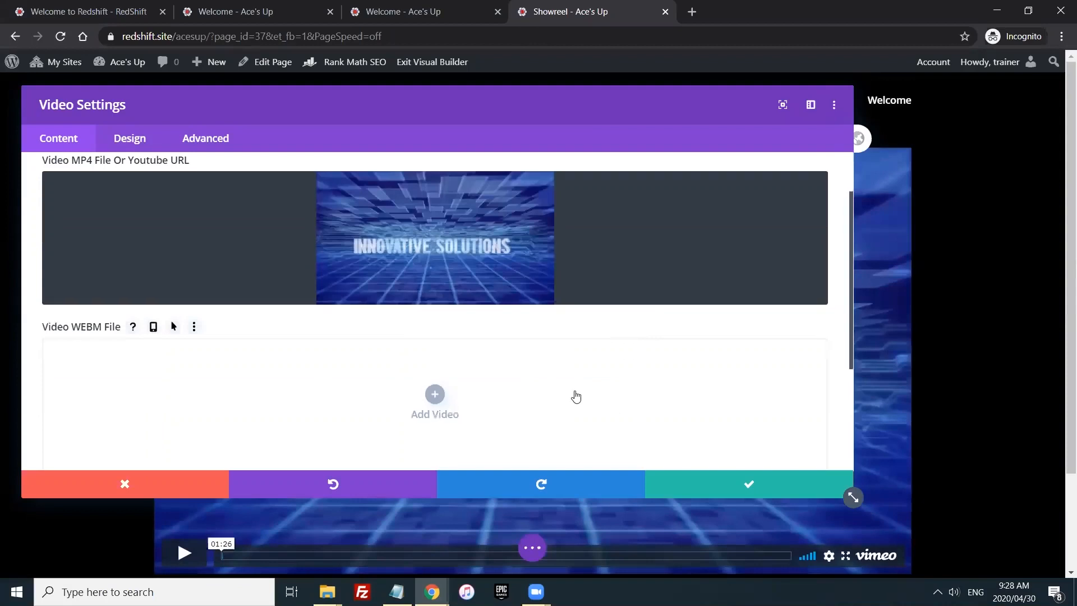
pyautogui.scroll(-2, 297, 363)
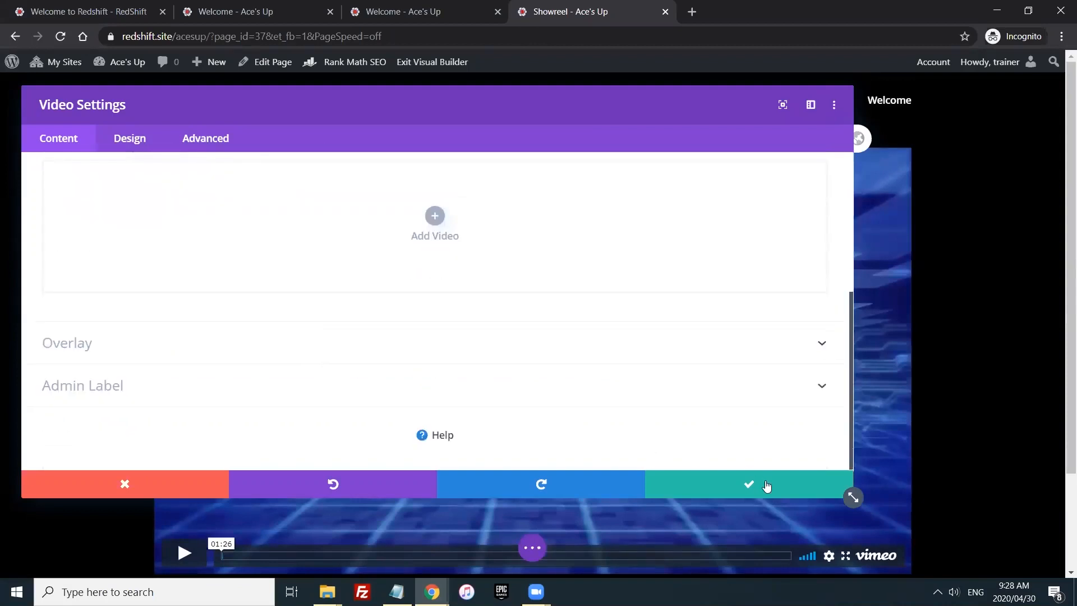
pyautogui.click(740, 485)
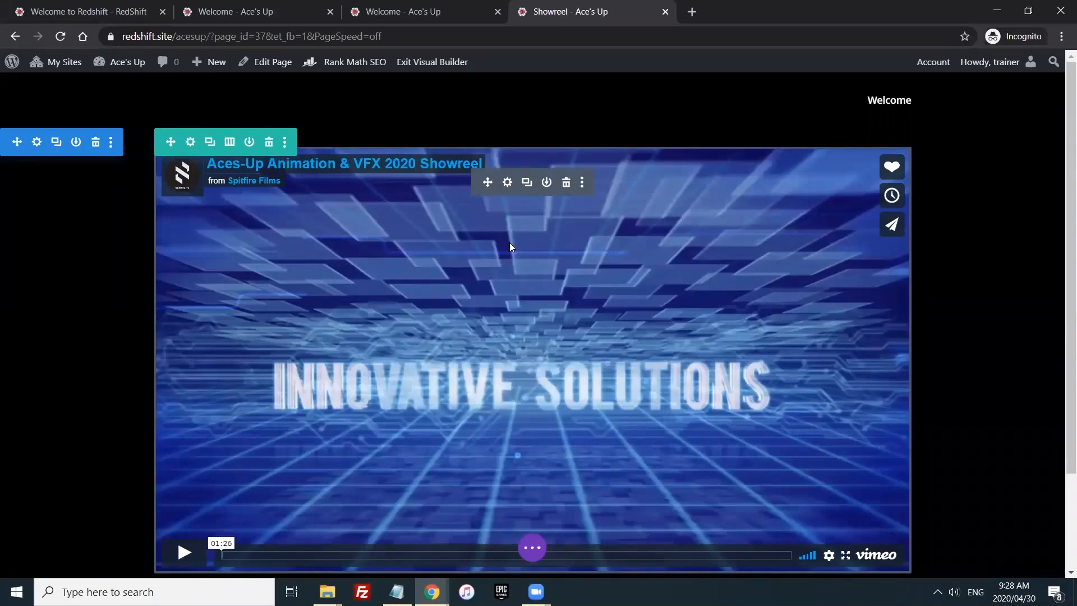
# Open the video module's settings and examine its content and design options, including the Play Icon options
pyautogui.click(507, 182)
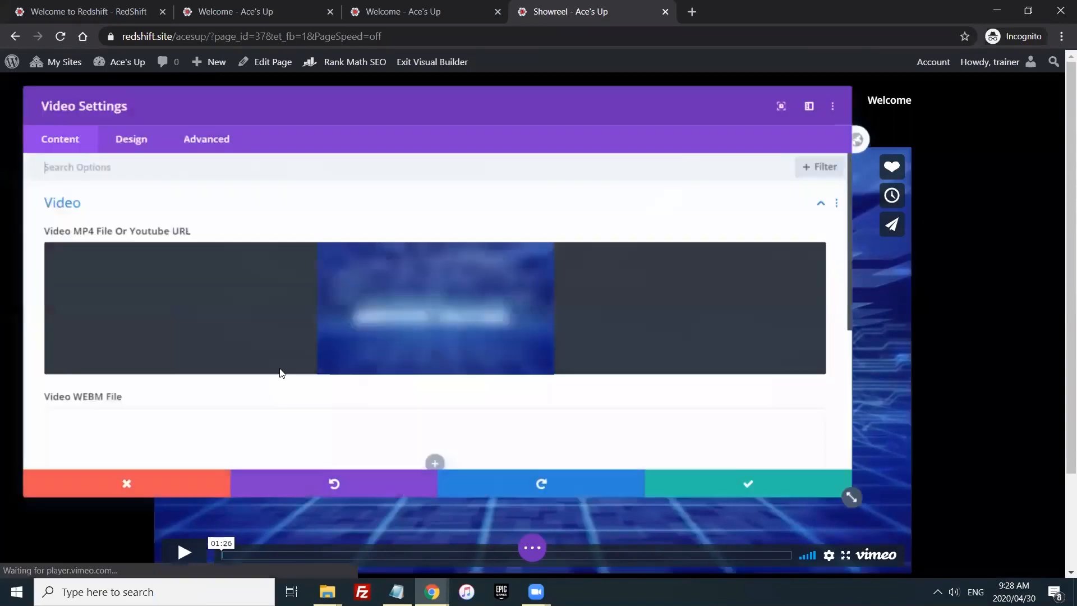
pyautogui.scroll(-5, 280, 372)
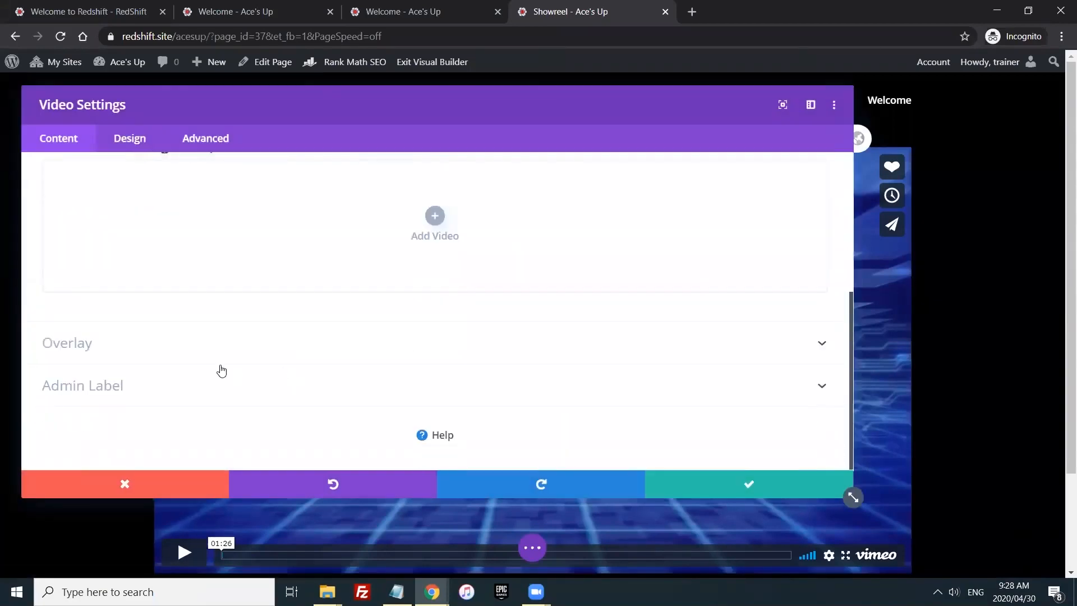
pyautogui.scroll(5, 130, 314)
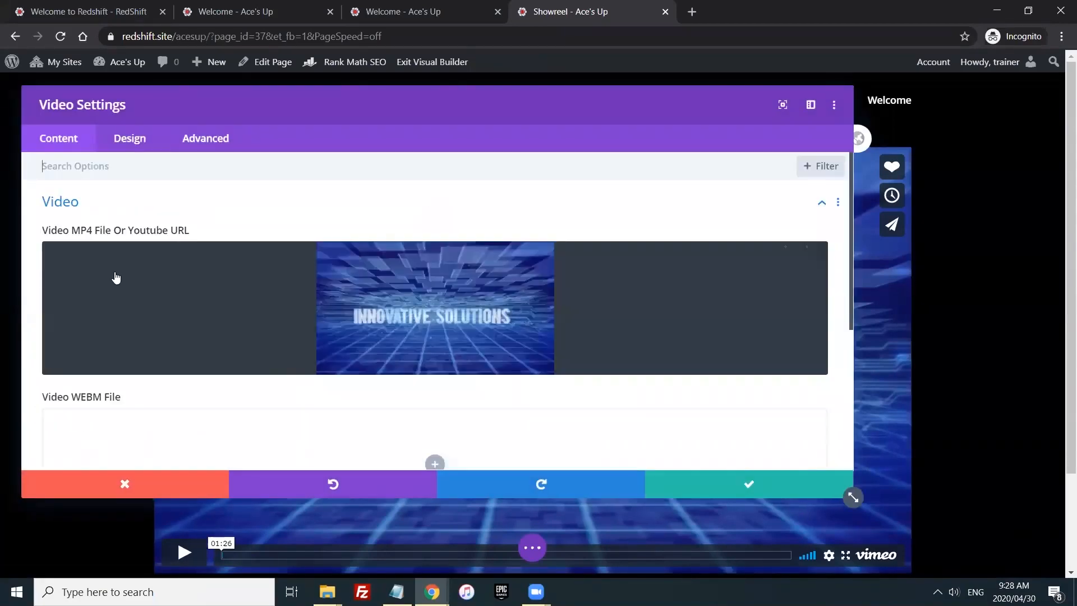
pyautogui.click(126, 136)
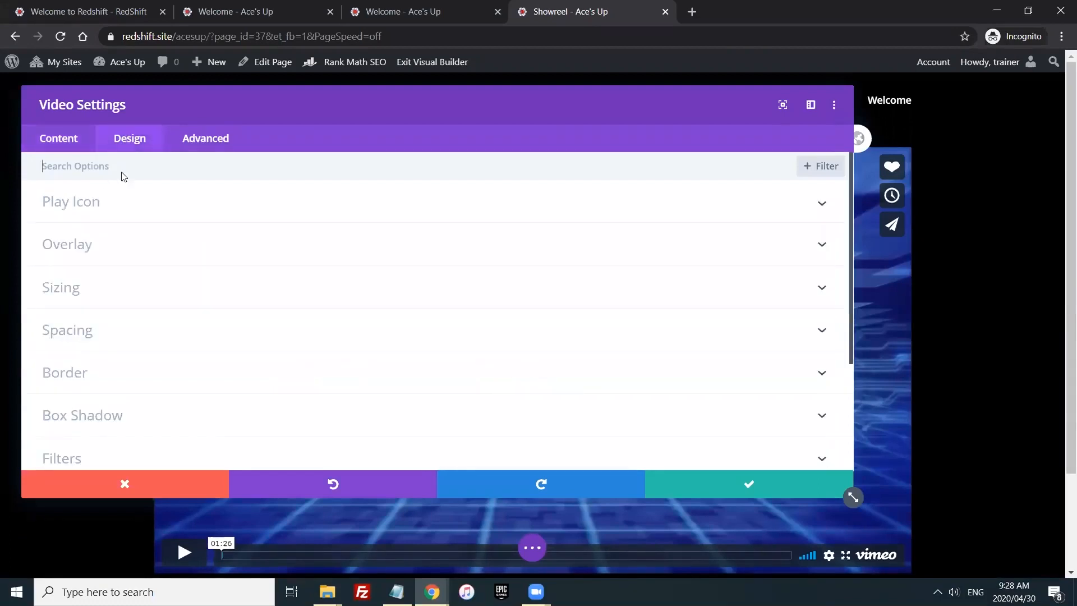
pyautogui.click(91, 208)
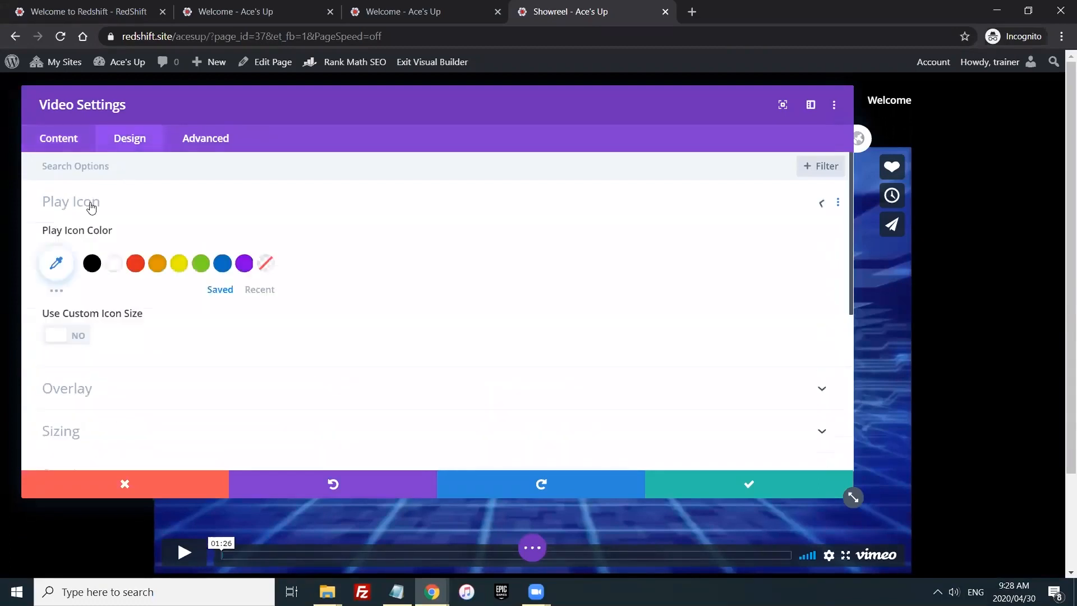
pyautogui.click(140, 207)
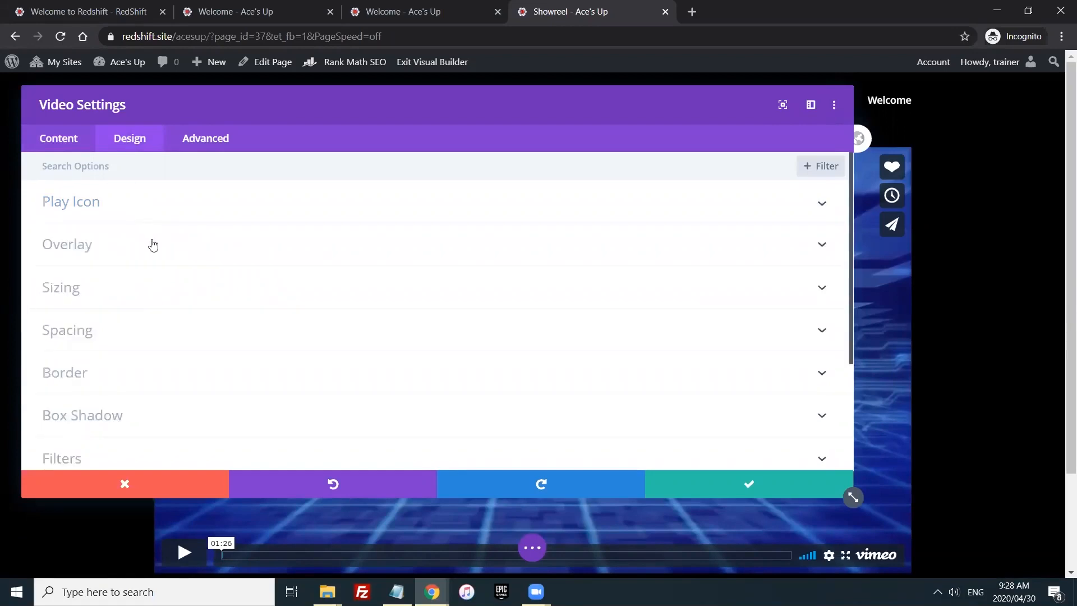
pyautogui.scroll(-3, 153, 245)
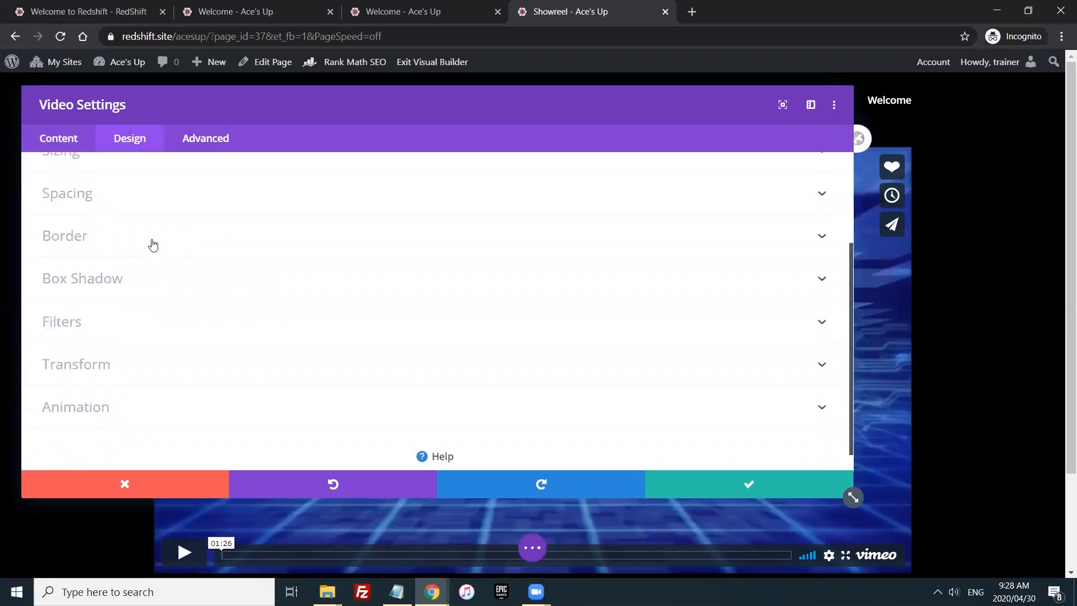
pyautogui.scroll(3, 152, 249)
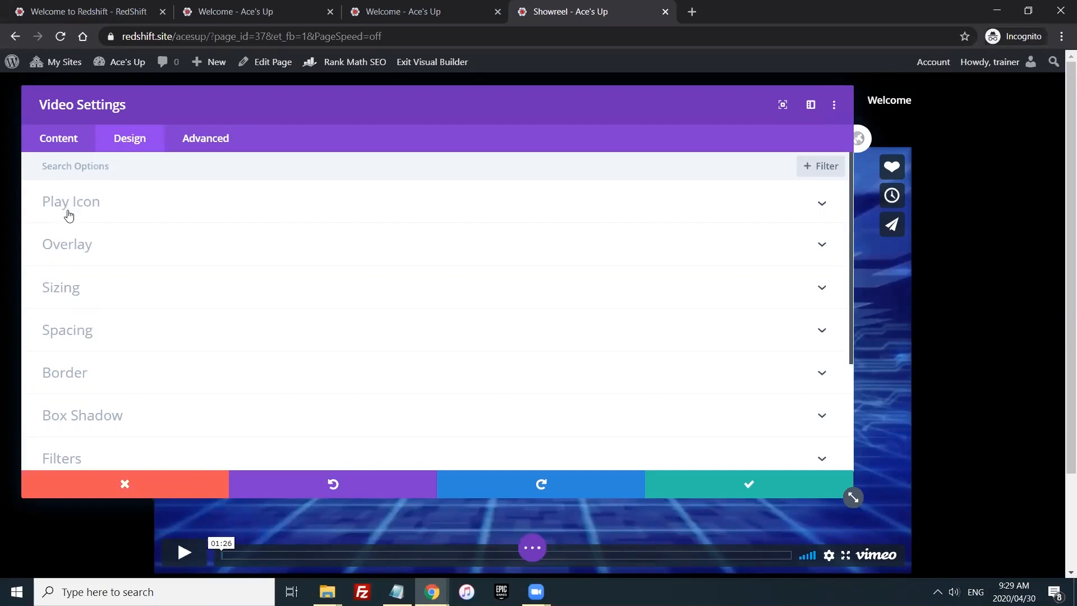
# In the video's sizing options, centre the module alignment and set the max width to 800px
pyautogui.click(66, 289)
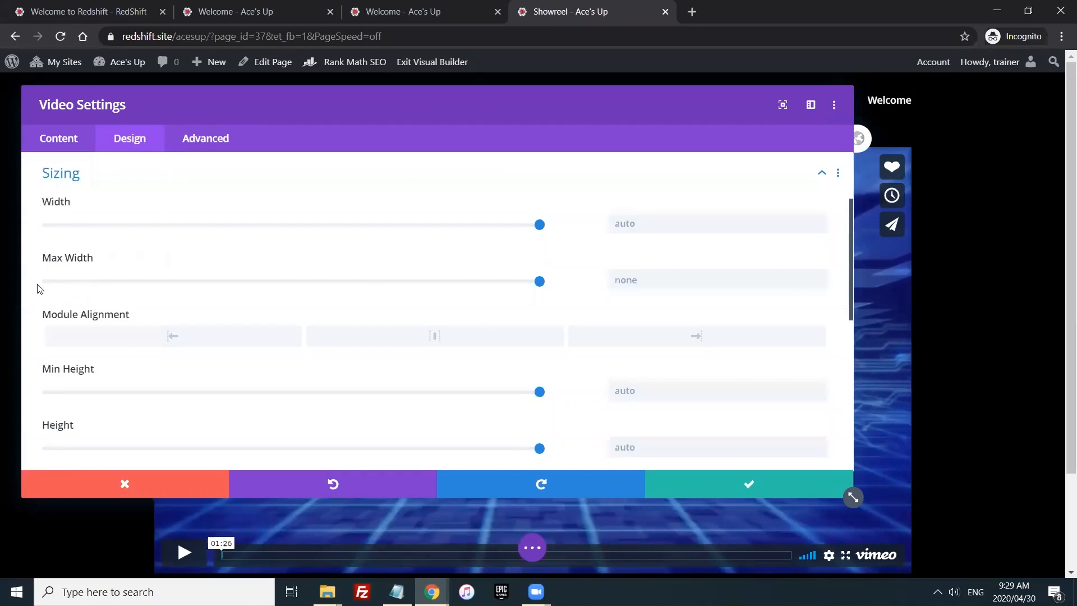
pyautogui.click(418, 336)
pyautogui.click(649, 278)
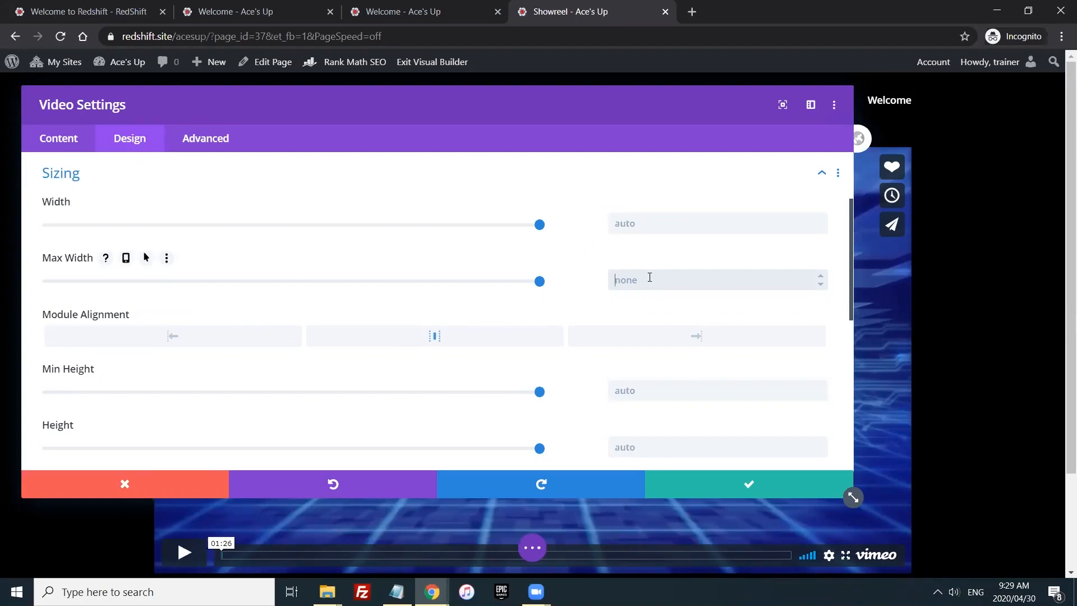
pyautogui.write('800px')
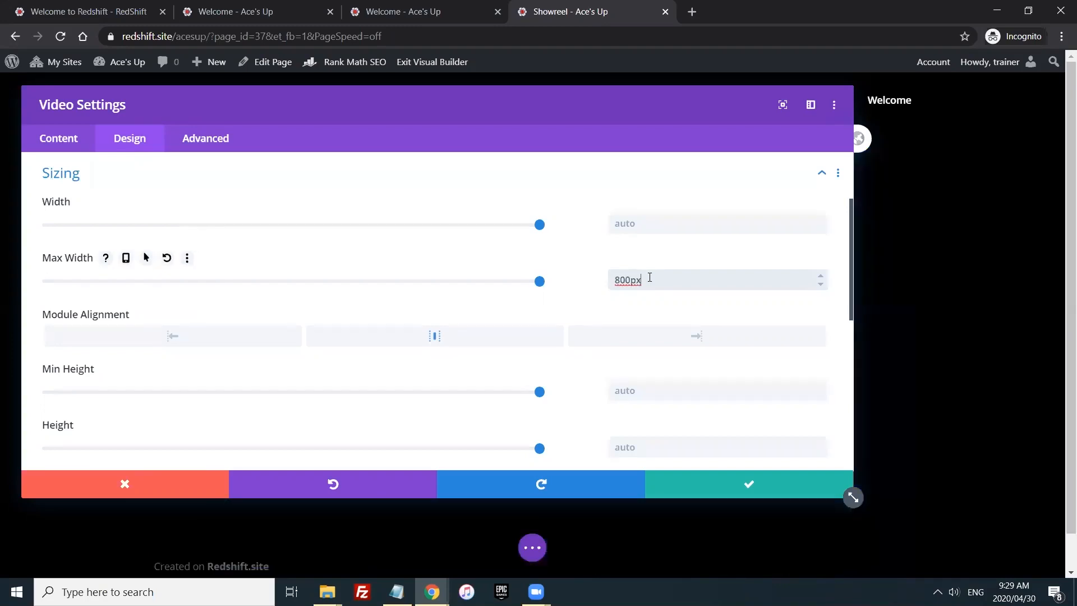
pyautogui.scroll(2, 520, 357)
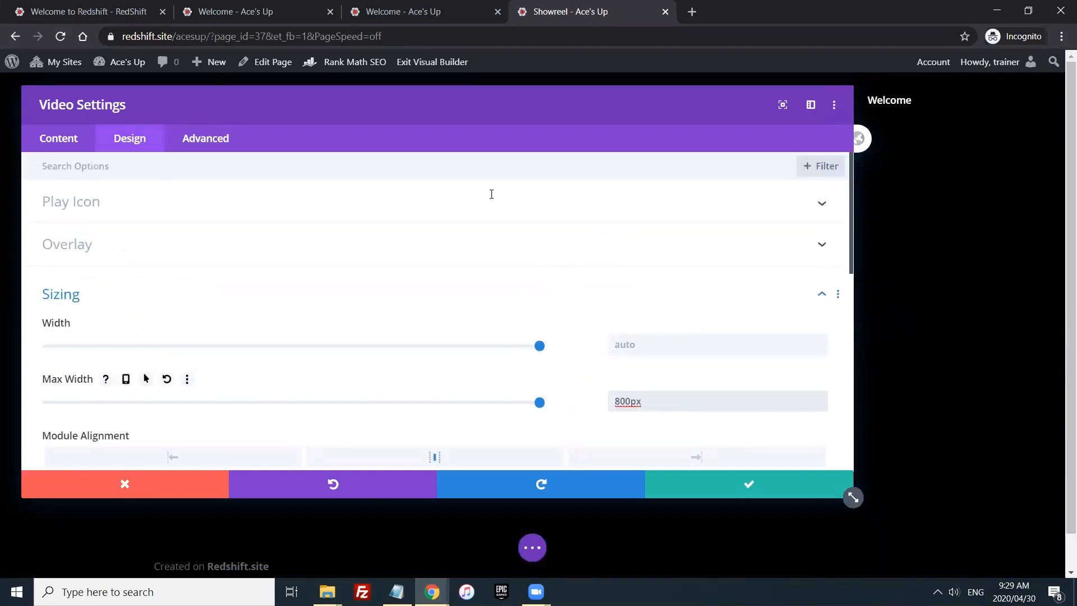
pyautogui.moveTo(359, 373); pyautogui.dragTo(493, 135)
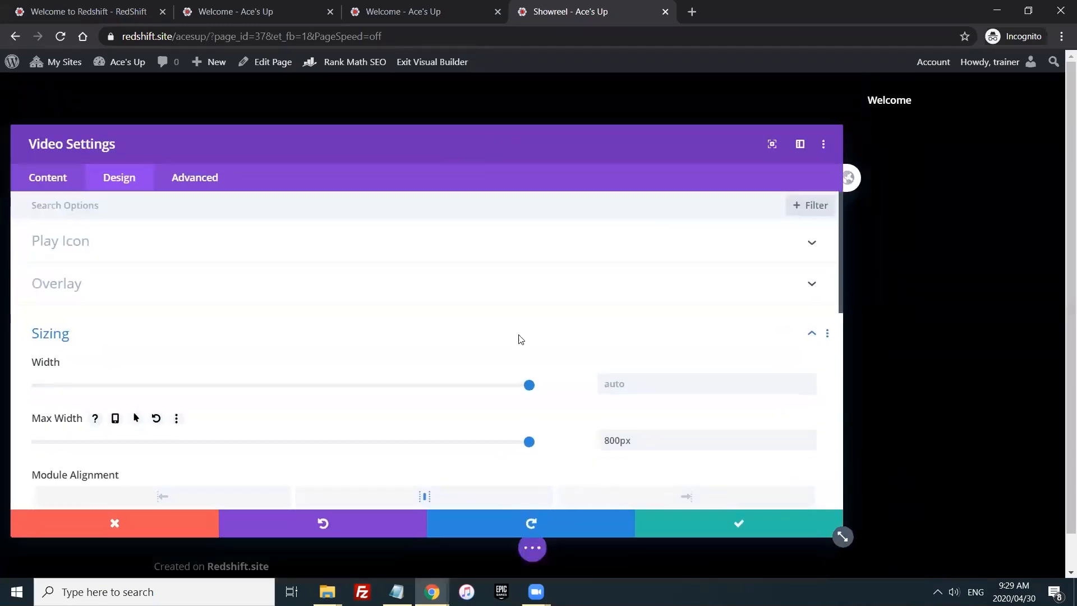
# Set the video module's max width to 900px and save the module settings
pyautogui.click(607, 440)
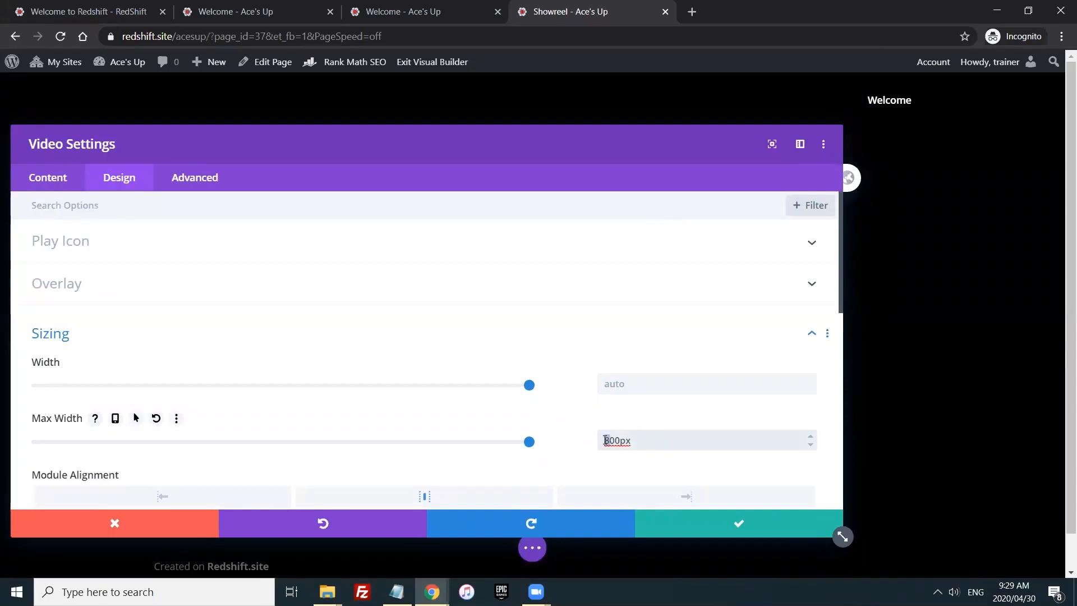
pyautogui.write('9')
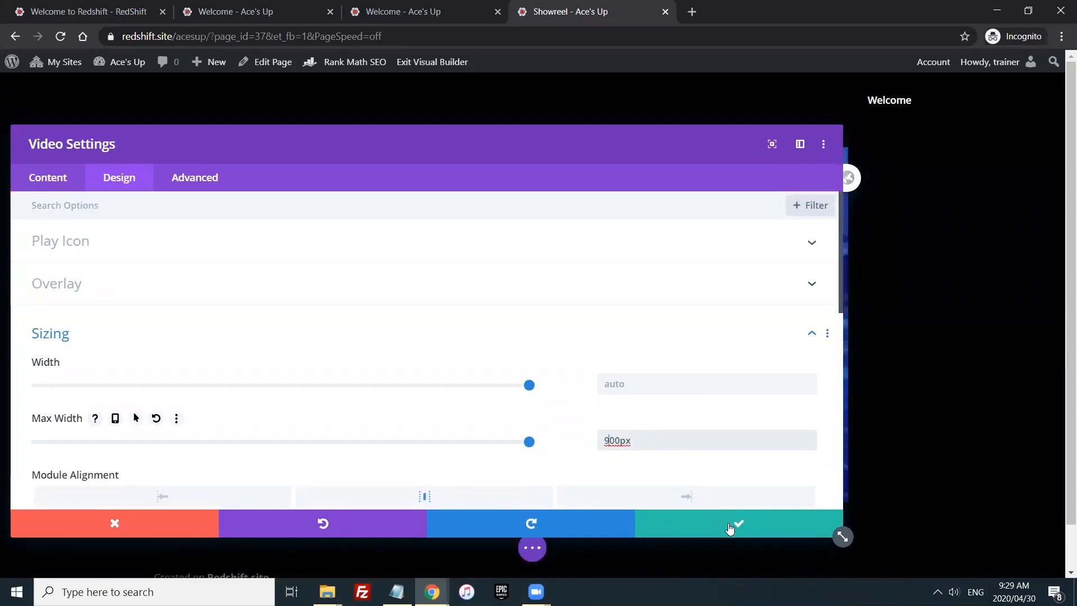
pyautogui.click(728, 522)
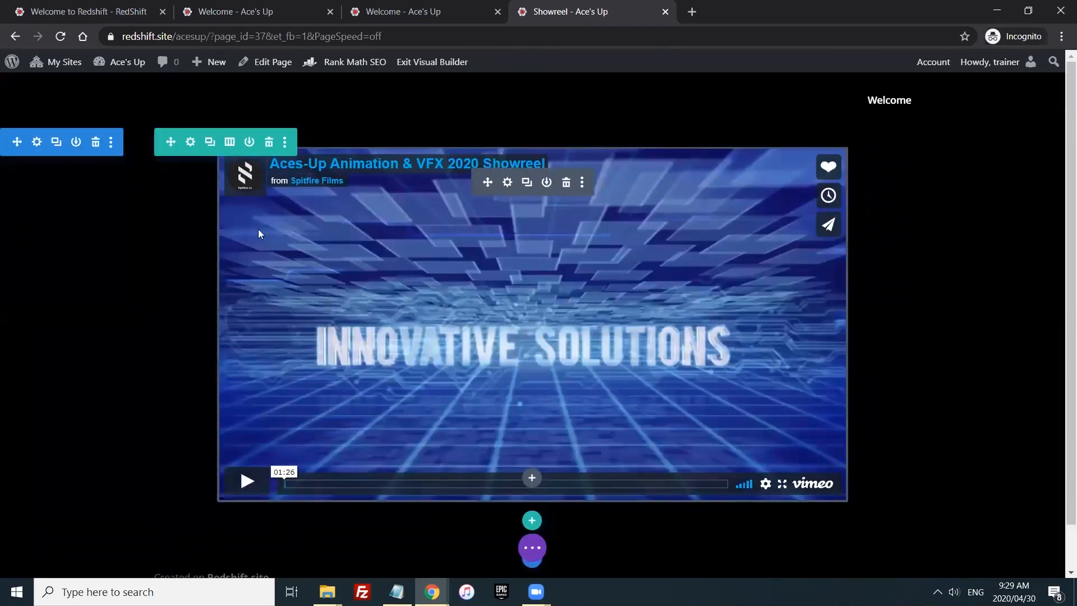
# Publish the Showreel page and exit the Visual Builder to view the live page
pyautogui.click(532, 547)
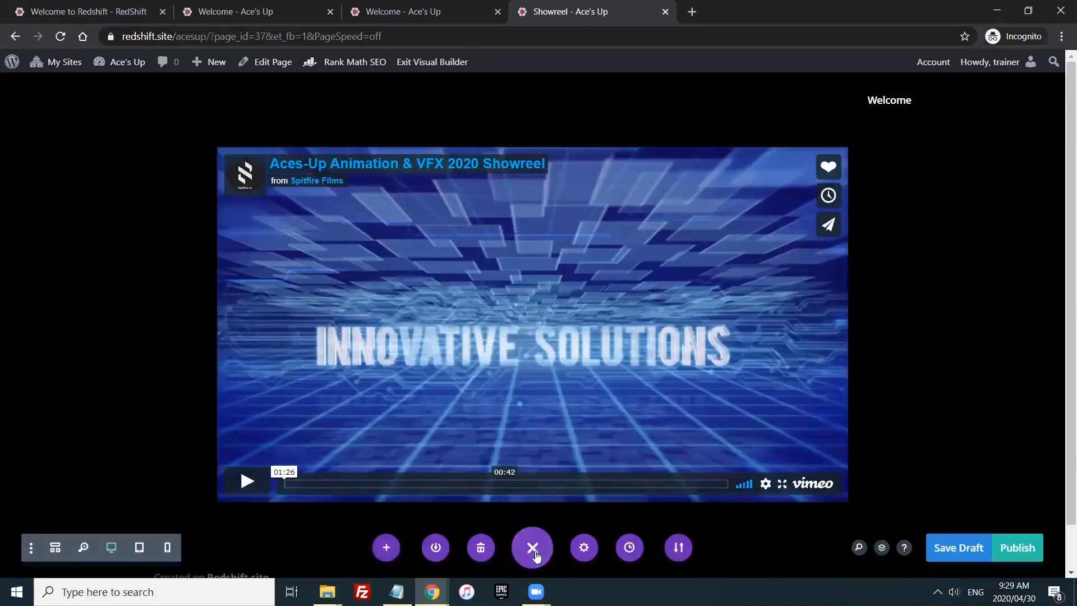
pyautogui.click(1018, 551)
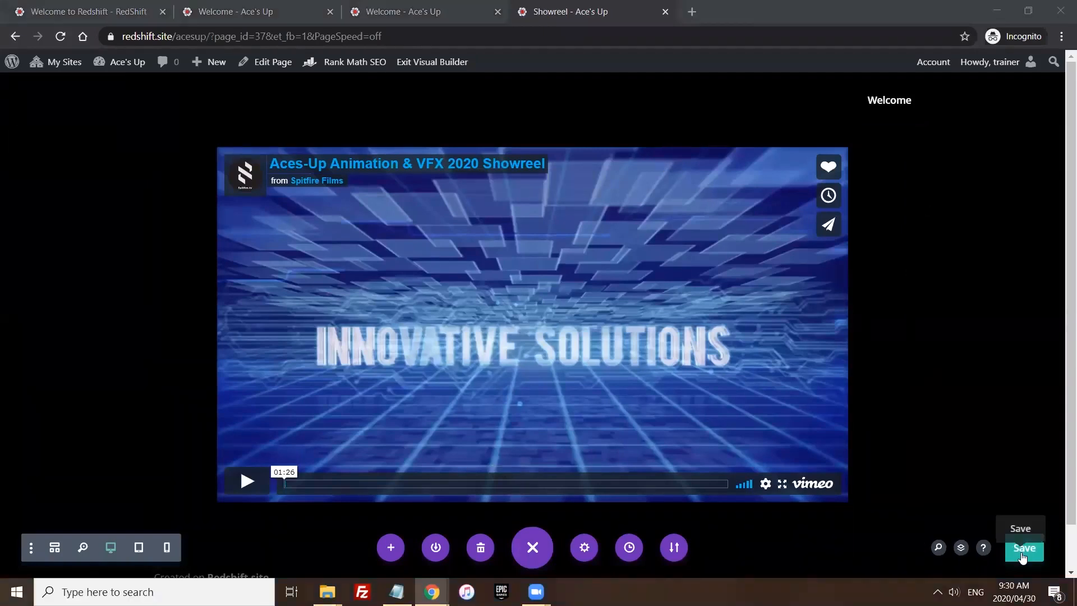
pyautogui.click(425, 62)
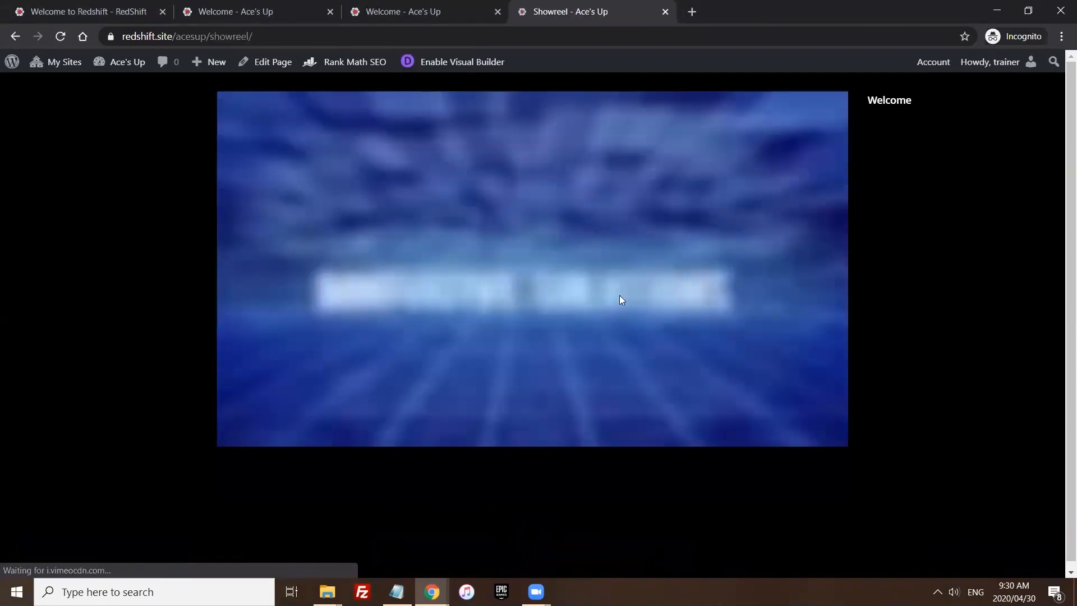
pyautogui.scroll(-1, 898, 329)
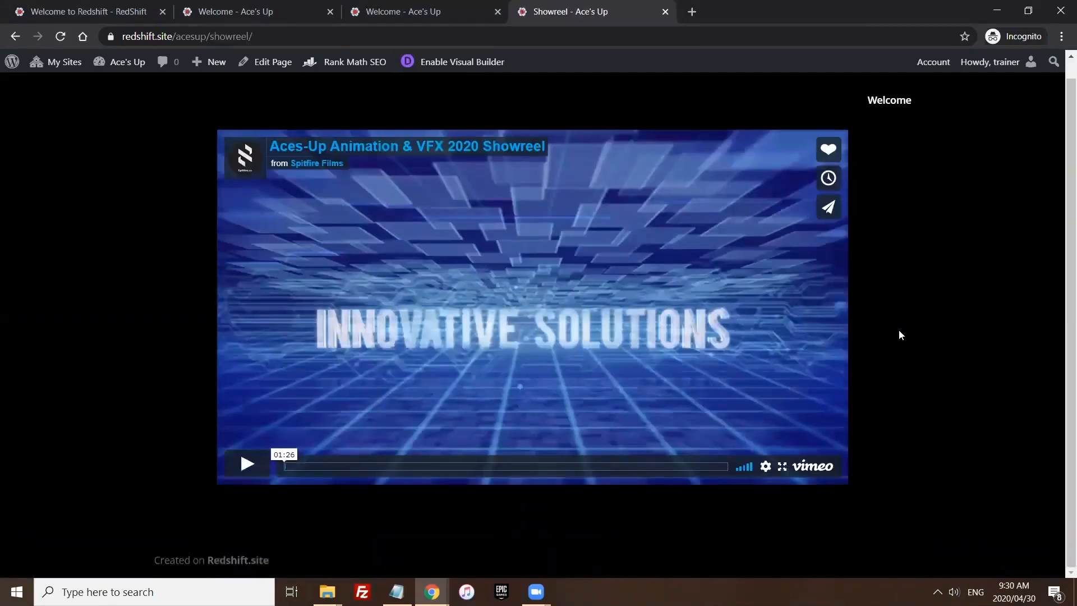
pyautogui.scroll(1, 899, 329)
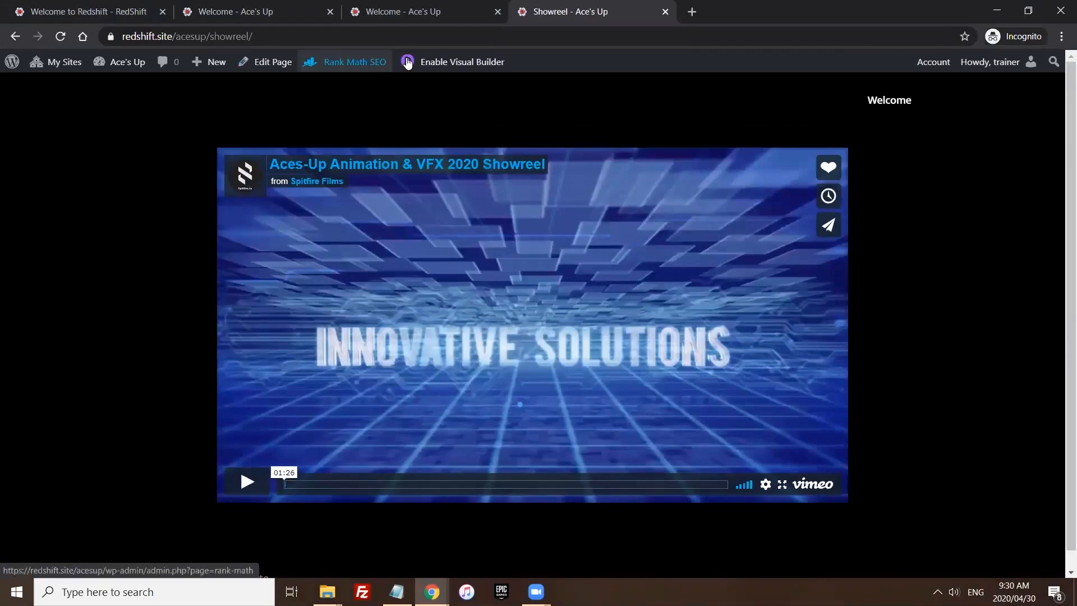
# Open the Ace's Up site's dashboard and bring up the list of all its pages
pyautogui.moveTo(123, 72)
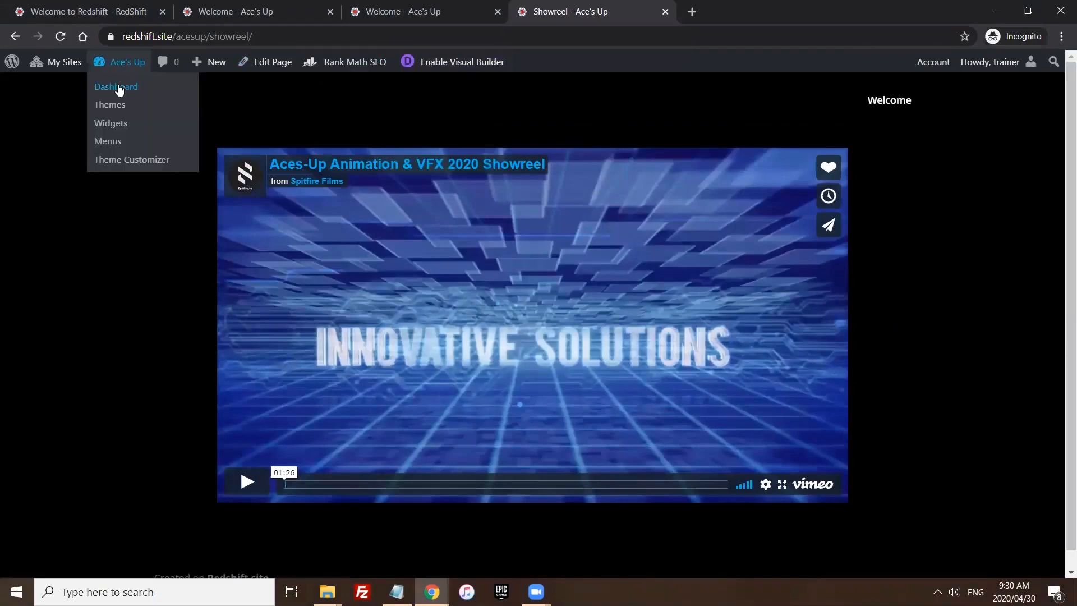
pyautogui.click(117, 84)
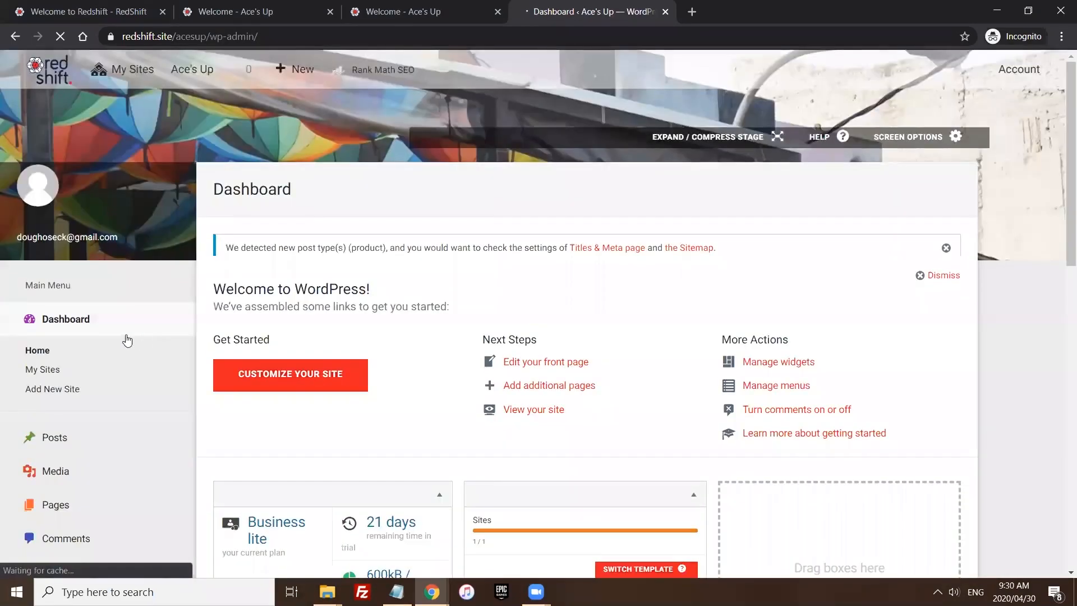
pyautogui.scroll(-2, 108, 336)
pyautogui.scroll(-1, 65, 300)
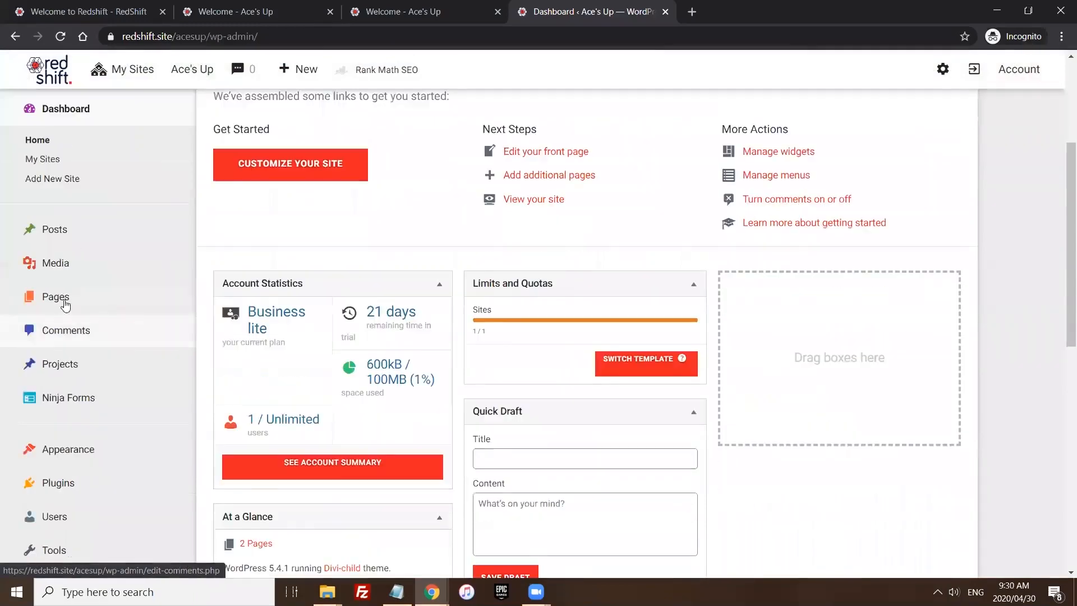
pyautogui.scroll(-1, 61, 230)
pyautogui.click(61, 230)
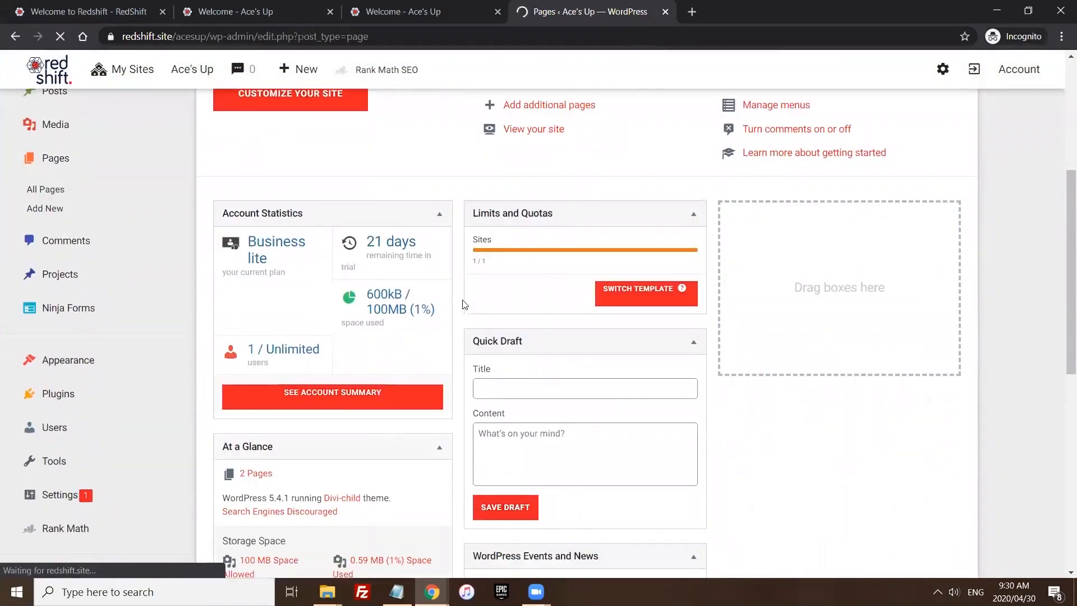
pyautogui.scroll(-2, 286, 389)
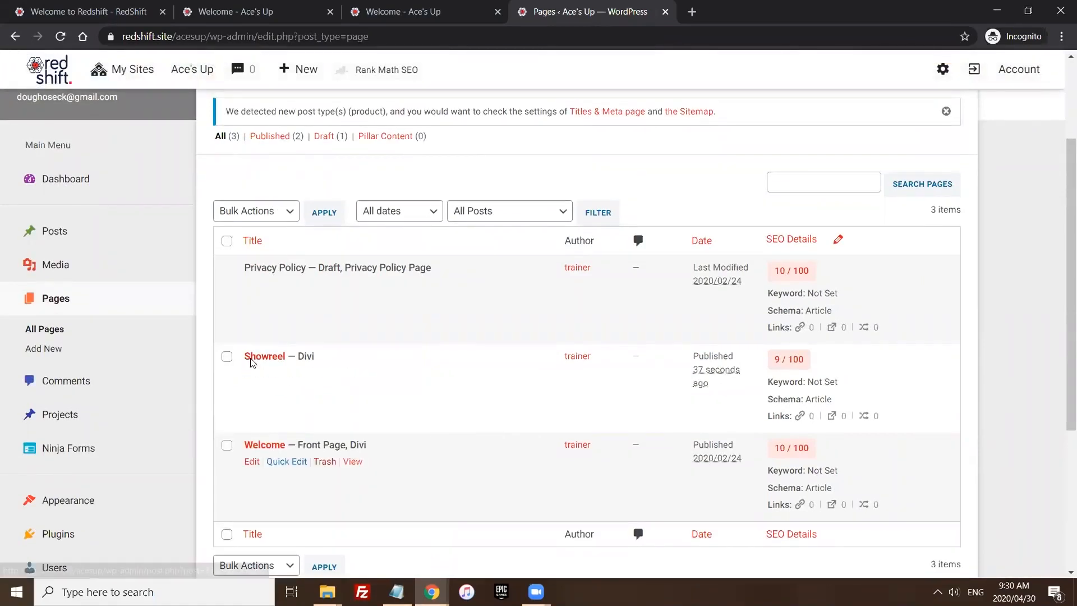
pyautogui.scroll(-2, 70, 411)
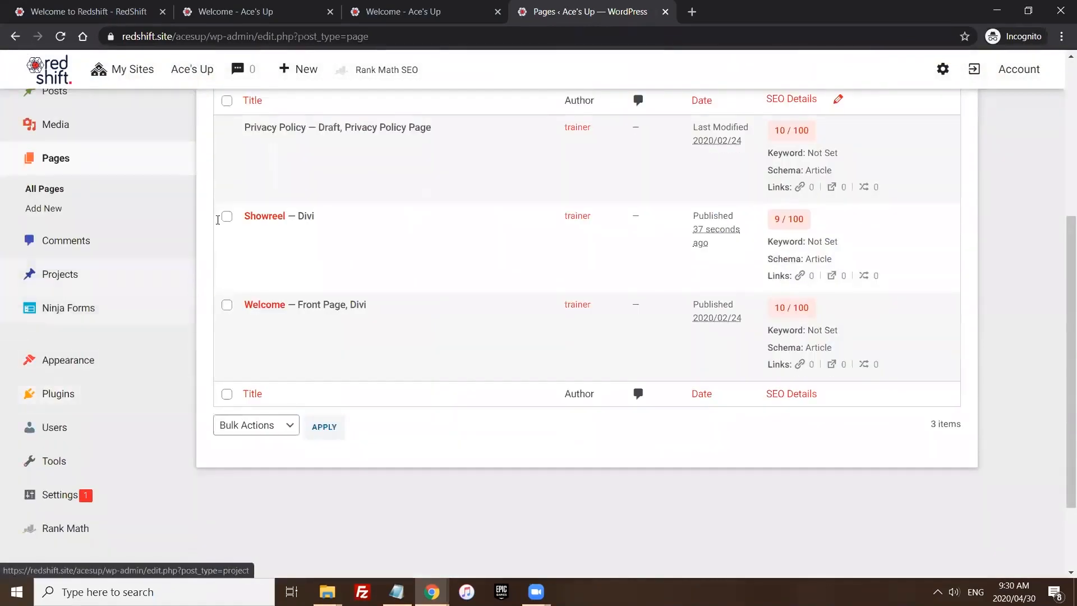
pyautogui.moveTo(273, 233)
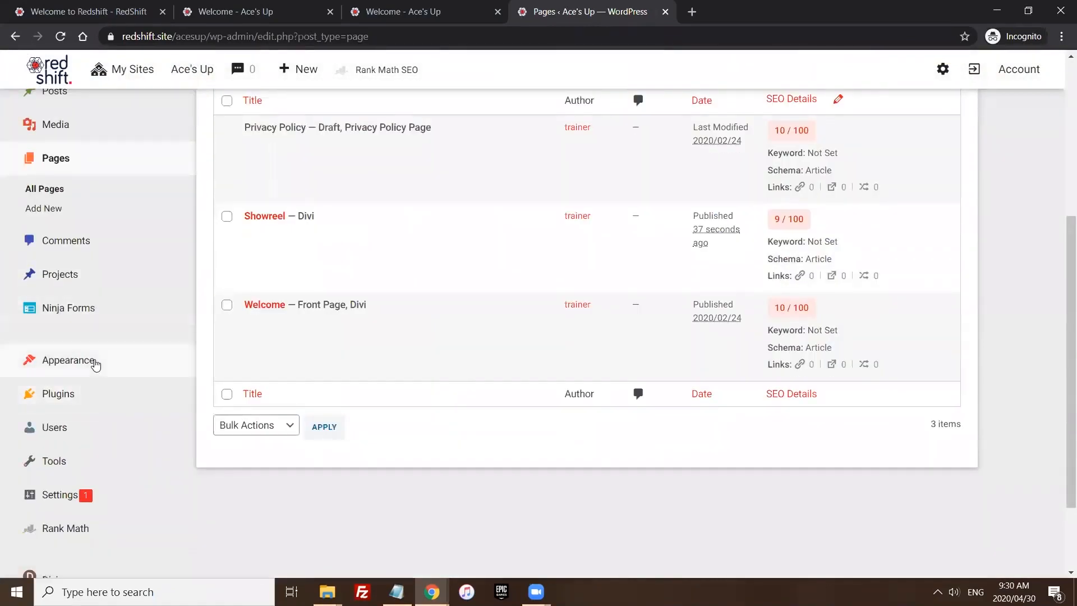
# Open the menu editor for the site and bring the Main menu's structure and settings into view
pyautogui.moveTo(84, 359)
pyautogui.scroll(-2, 37, 229)
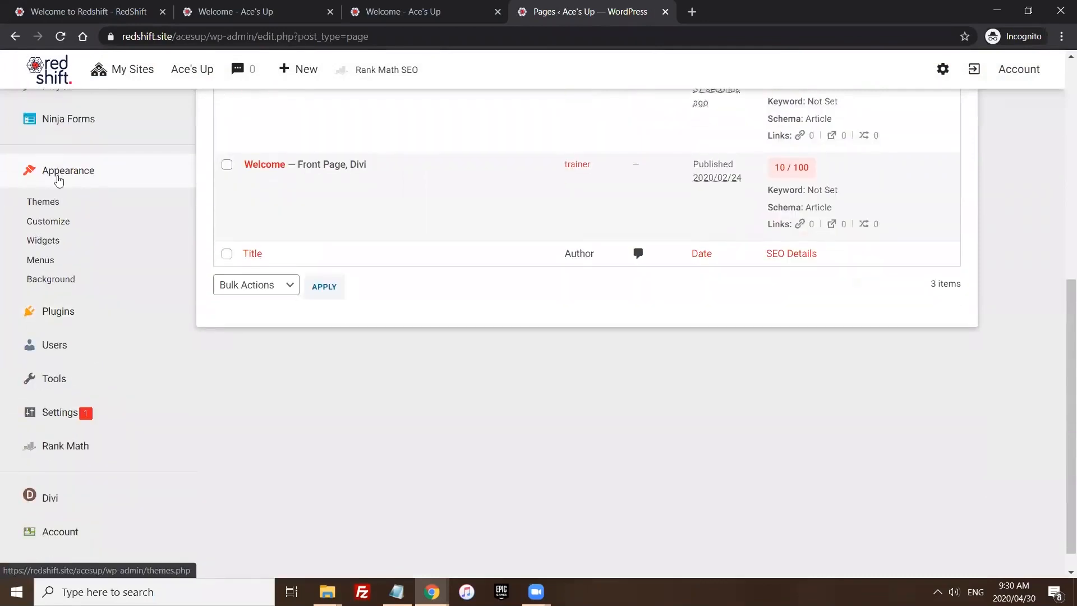
pyautogui.click(44, 268)
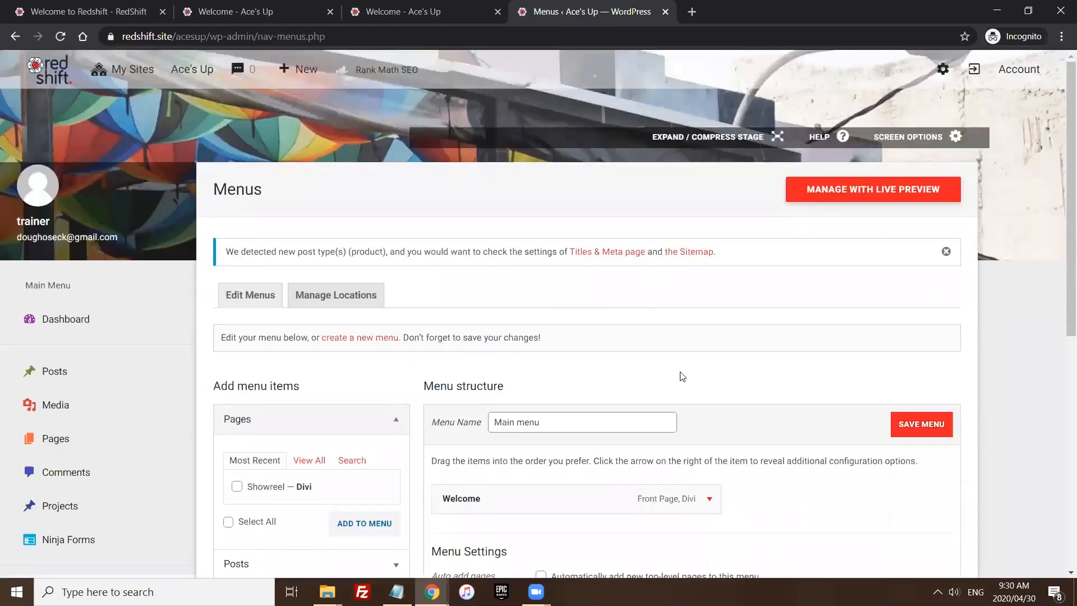
pyautogui.scroll(-3, 682, 365)
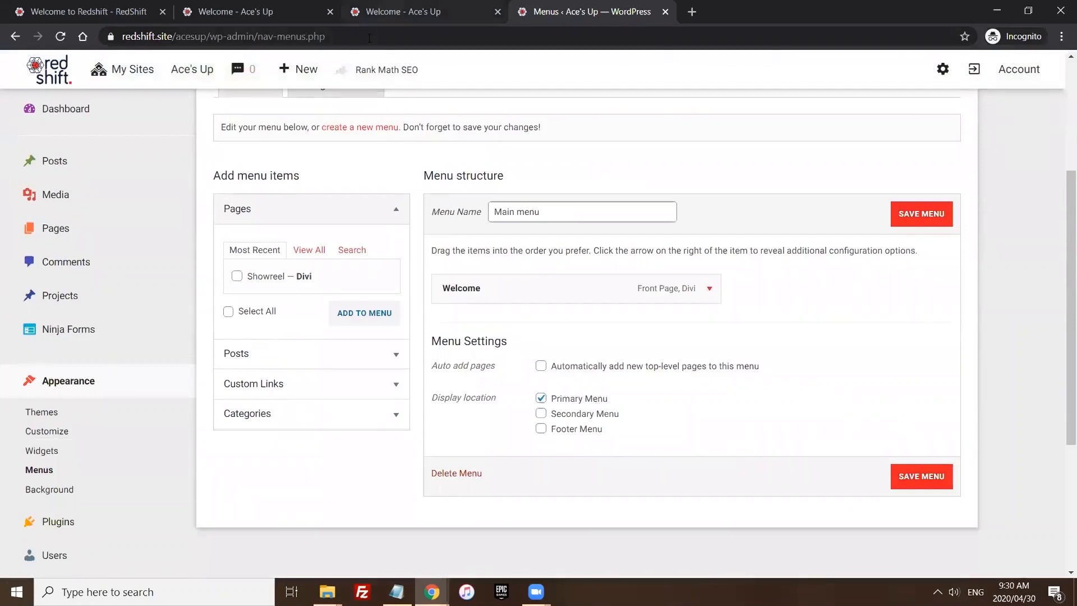
# Check the navigation on the live Welcome page against the Main menu's structure and display locations in the menu editor
pyautogui.click(397, 12)
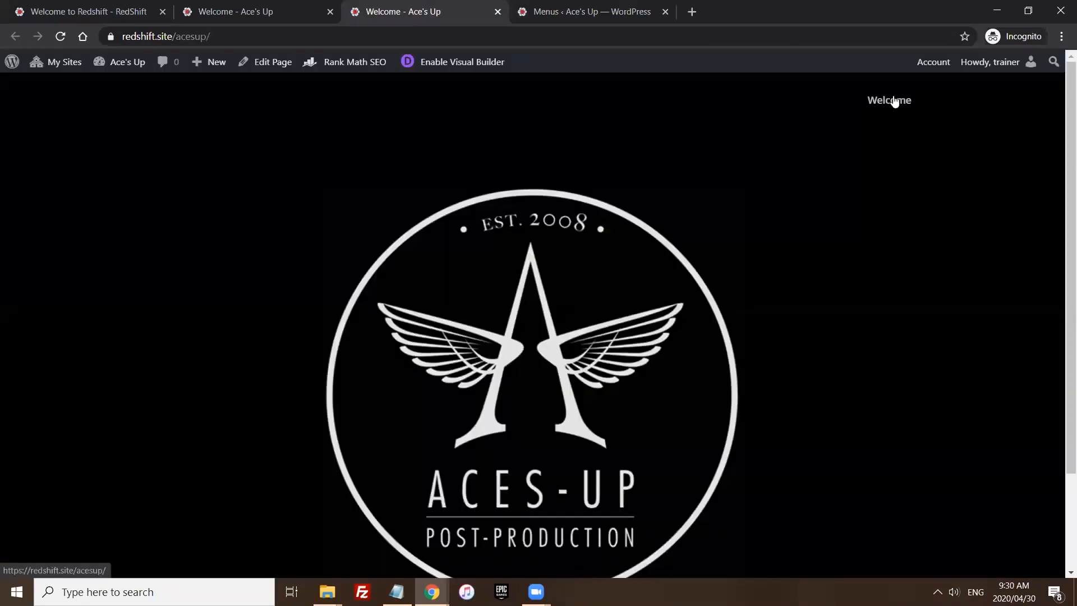
pyautogui.click(578, 17)
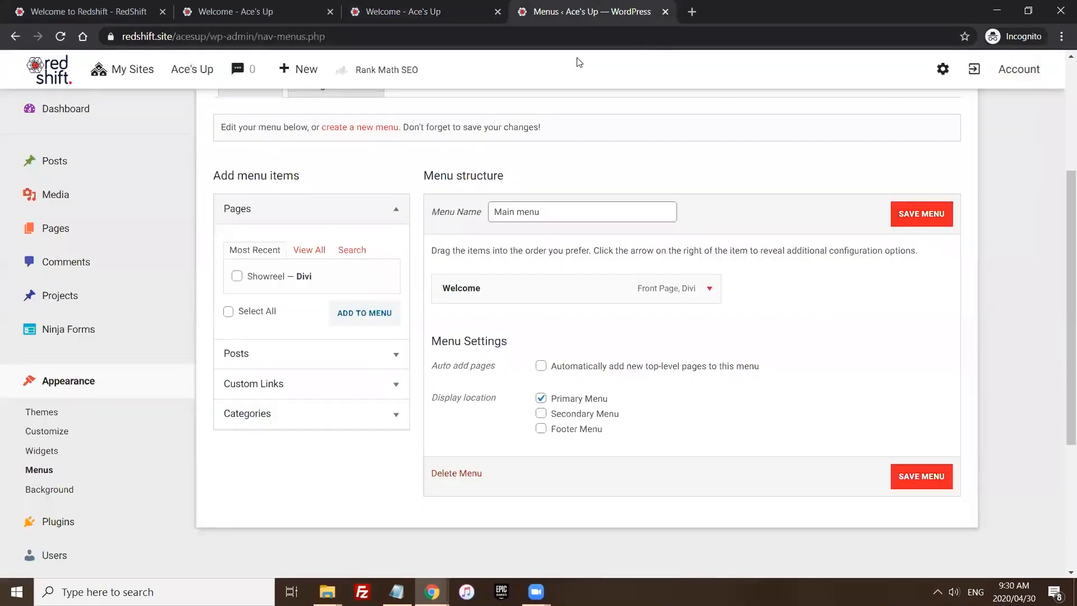
pyautogui.scroll(1, 413, 240)
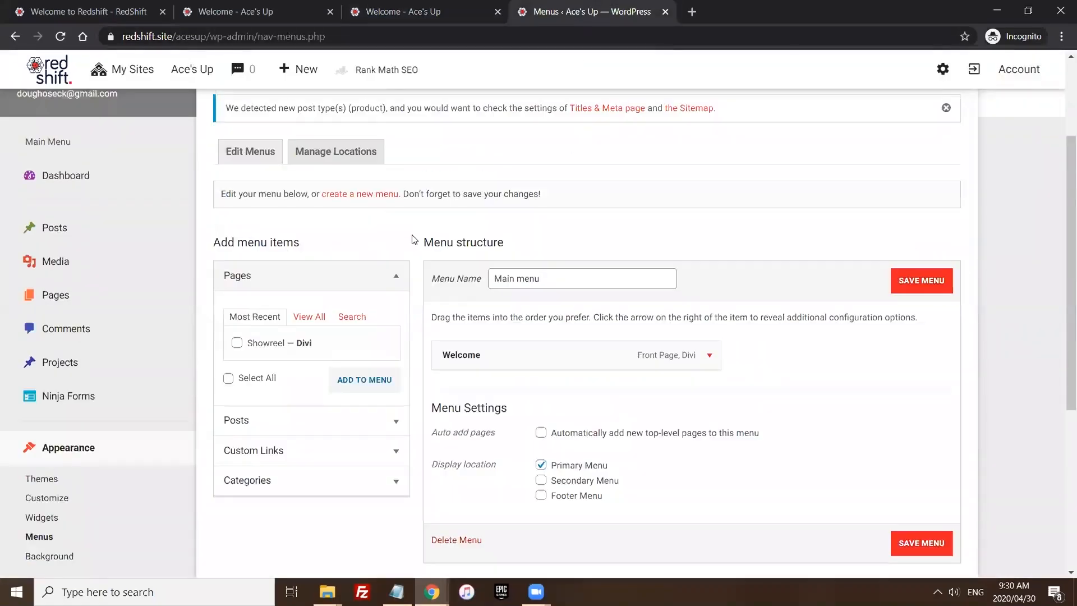
pyautogui.moveTo(310, 195); pyautogui.dragTo(439, 196)
pyautogui.click(543, 189)
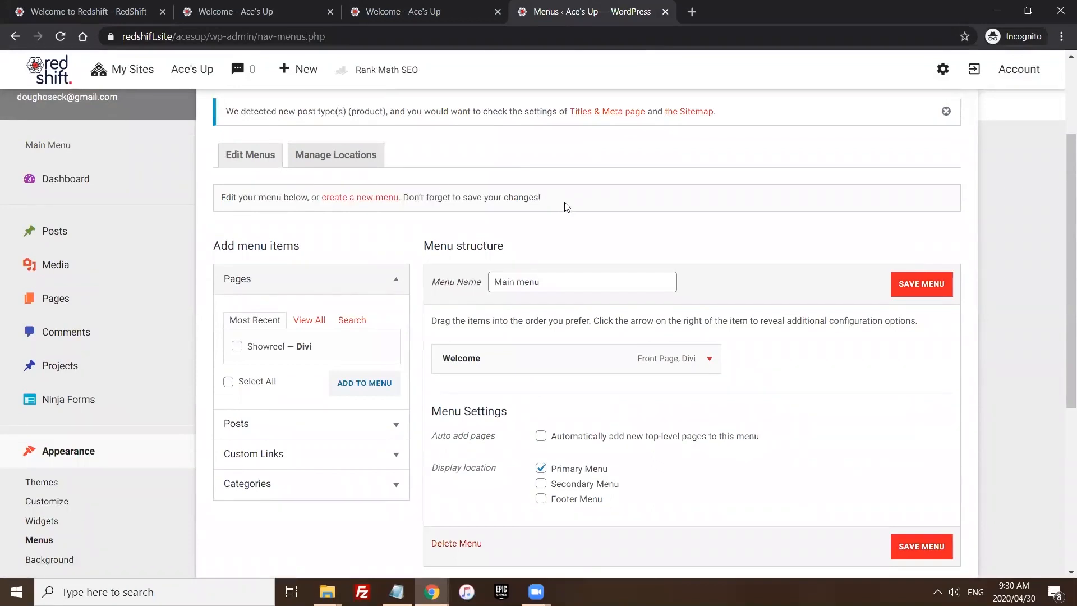
pyautogui.scroll(-1, 601, 220)
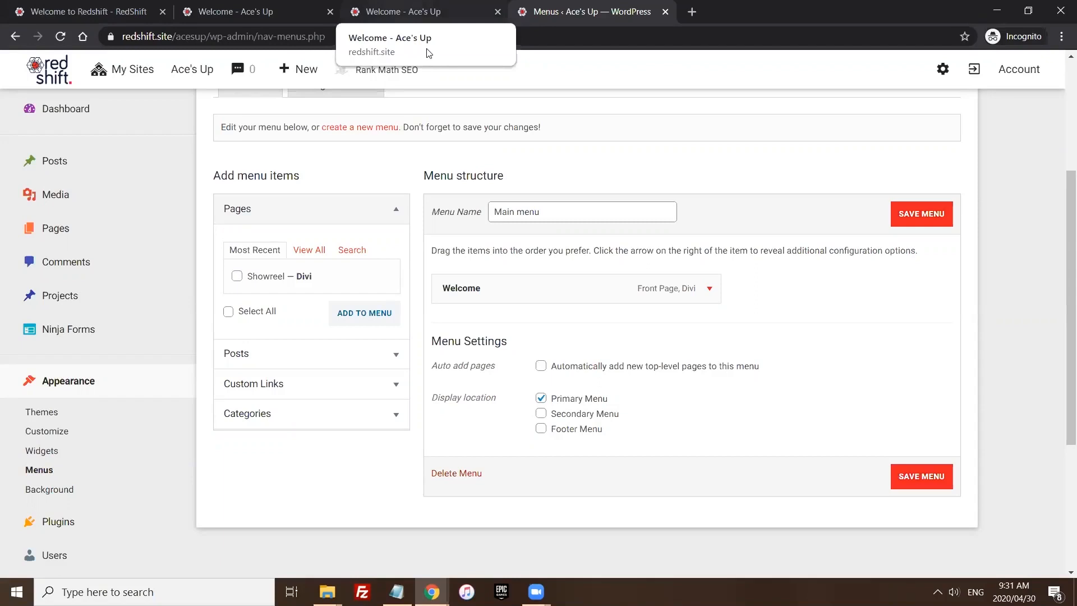
# Assign the Main menu to the Footer Menu location as well, add the Showreel page to it and save the menu
pyautogui.click(542, 429)
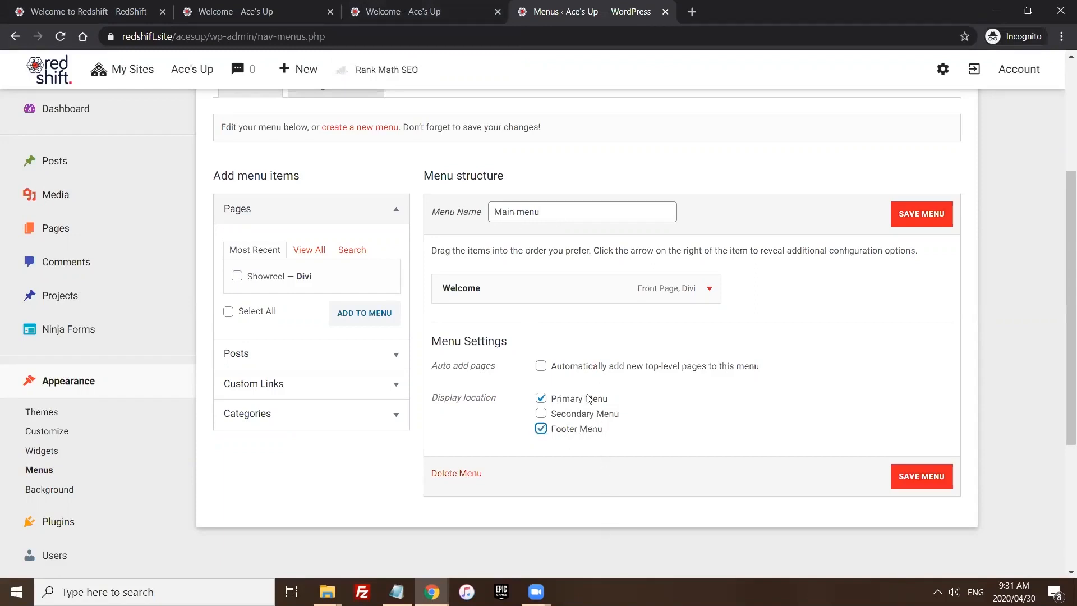
pyautogui.click(237, 277)
pyautogui.click(377, 324)
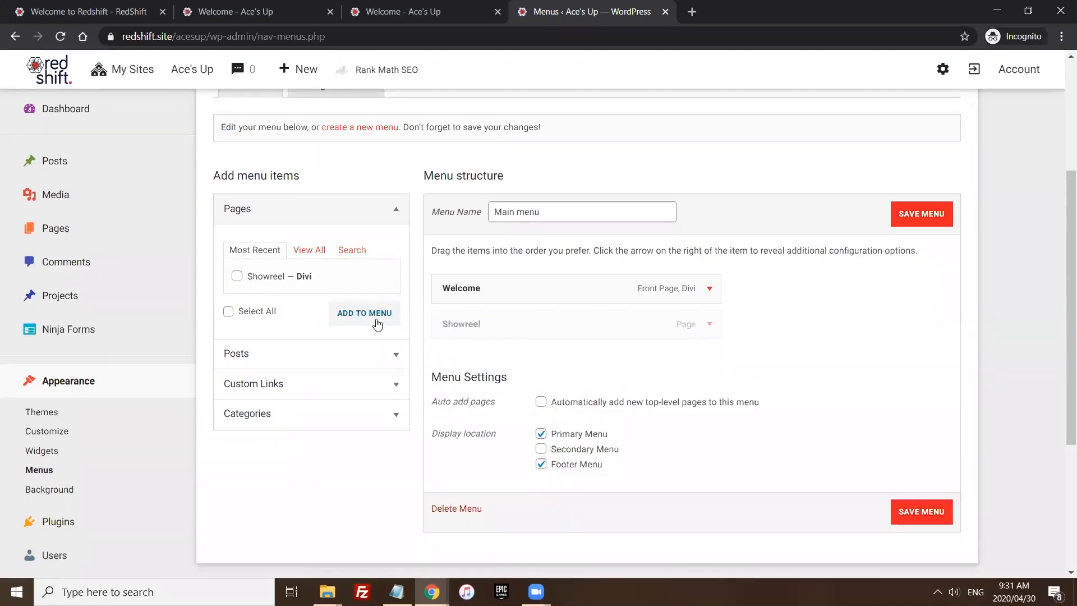
pyautogui.click(711, 325)
pyautogui.click(711, 325)
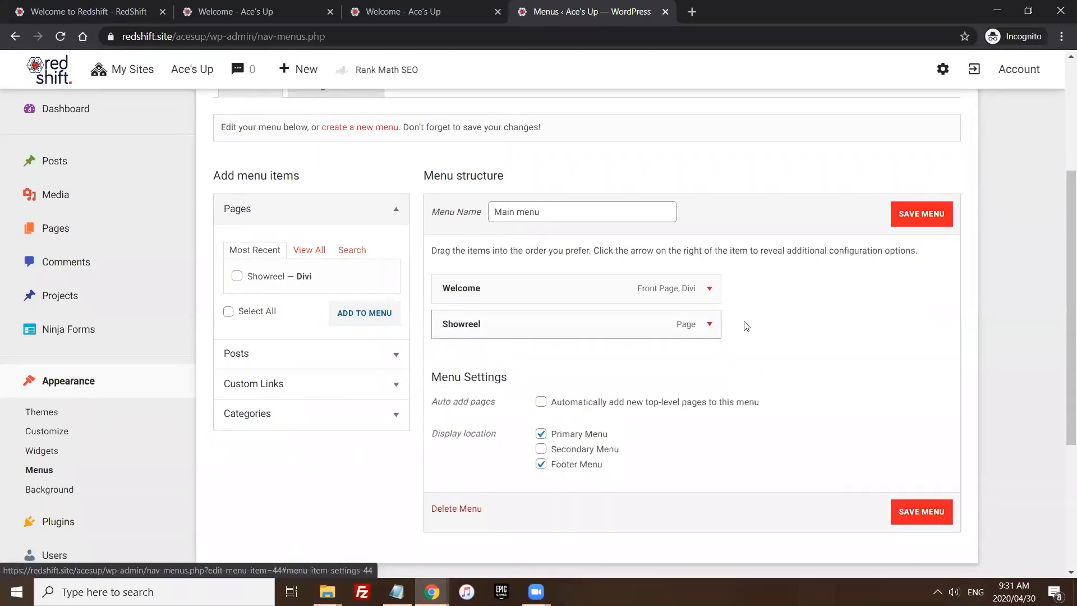
pyautogui.click(919, 220)
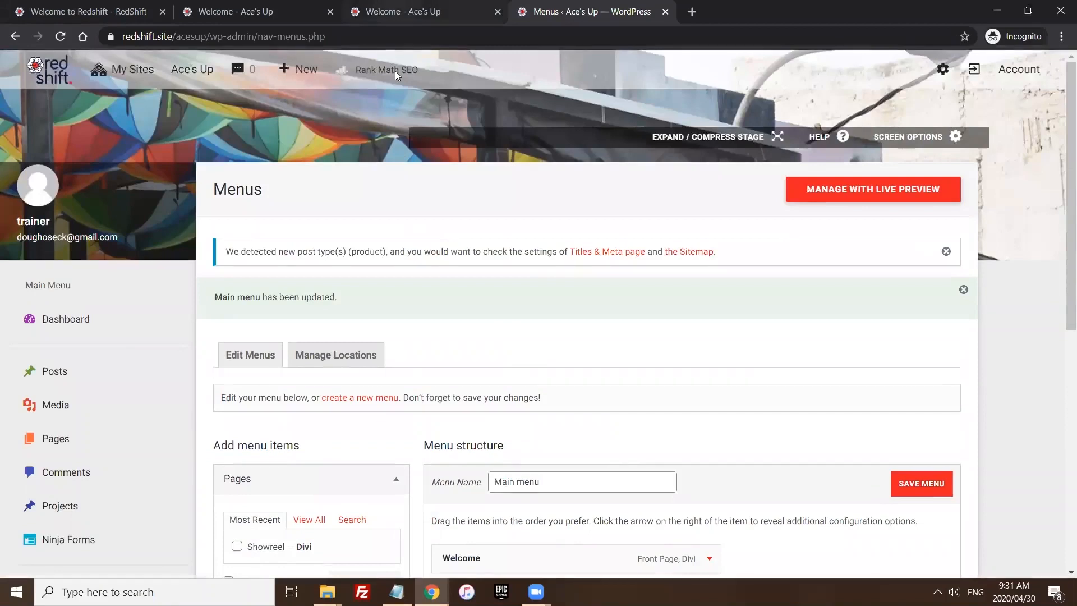
# Reload the live Welcome page and follow its new Showreel menu link to test it
pyautogui.hotkey('ctrl', 'shift', 'Tab')
pyautogui.click(61, 37)
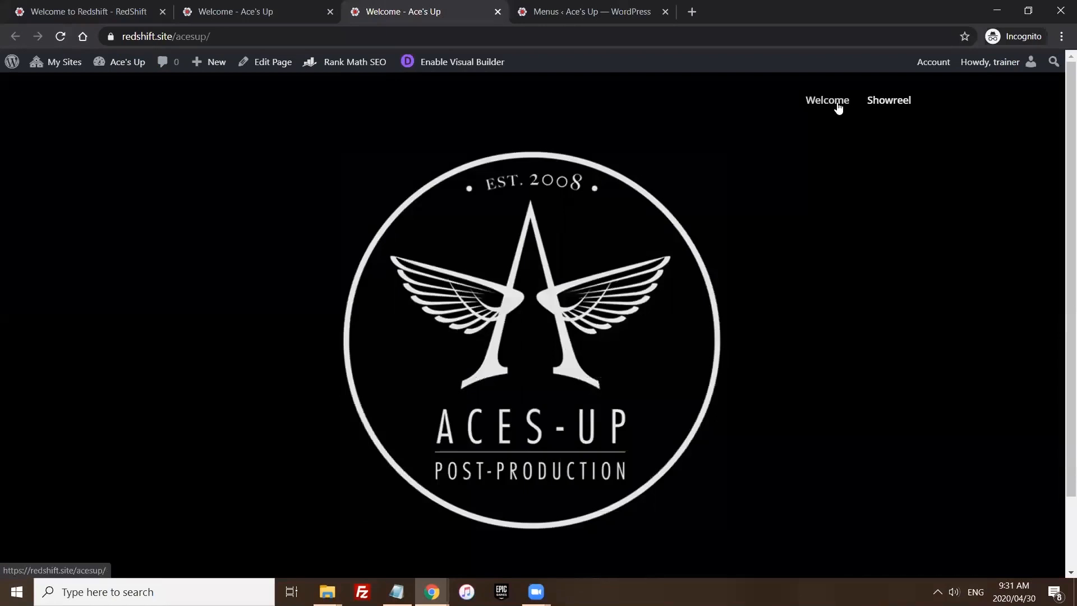
pyautogui.click(891, 106)
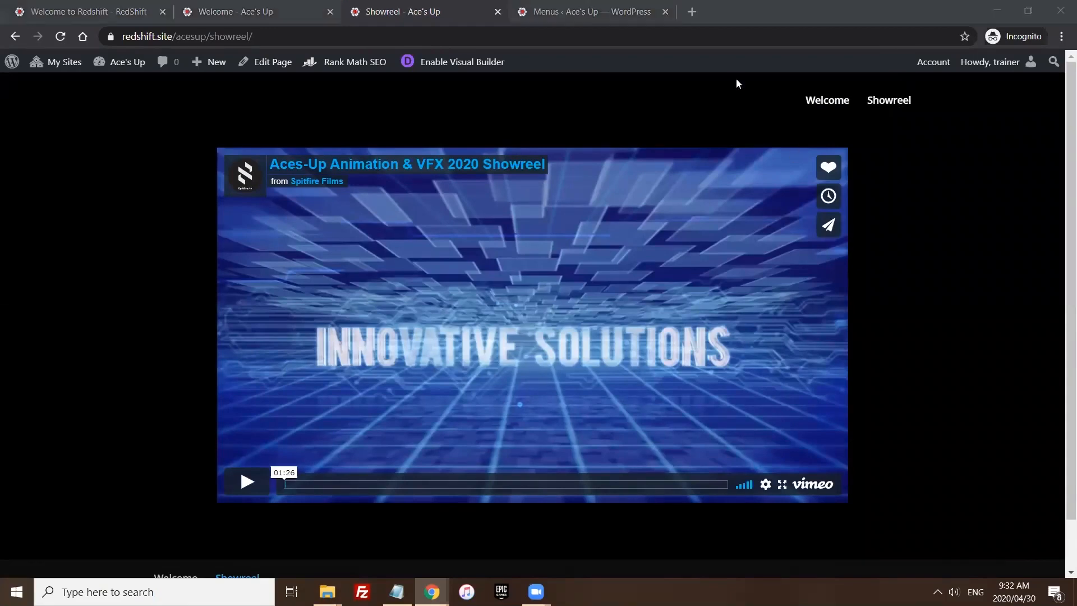
# Return to the WordPress admin and open the list of all pages
pyautogui.hotkey('ctrl', 'Tab')
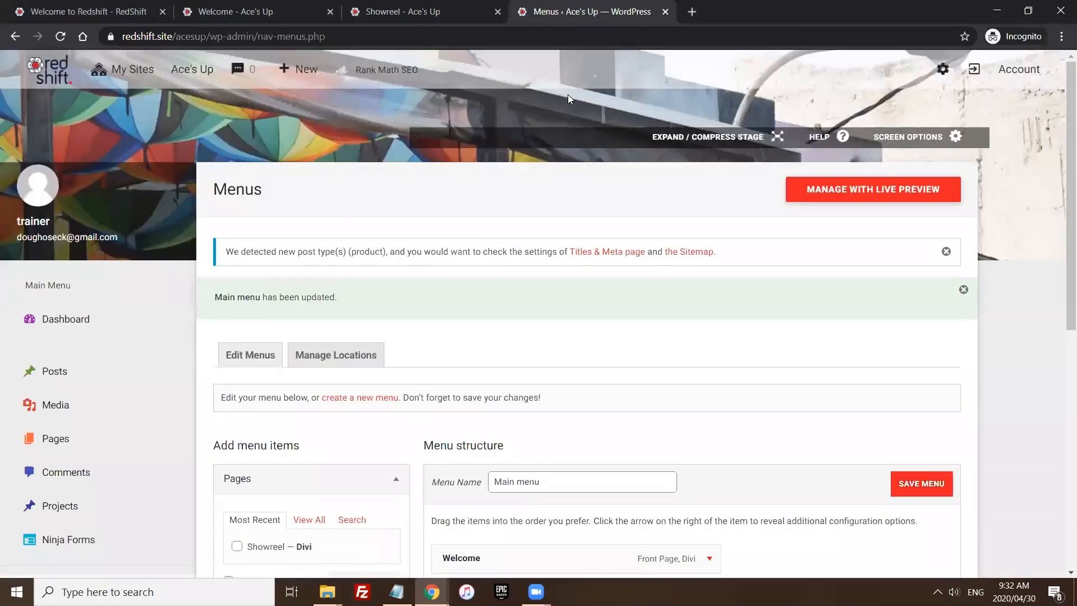
pyautogui.scroll(-3, 238, 261)
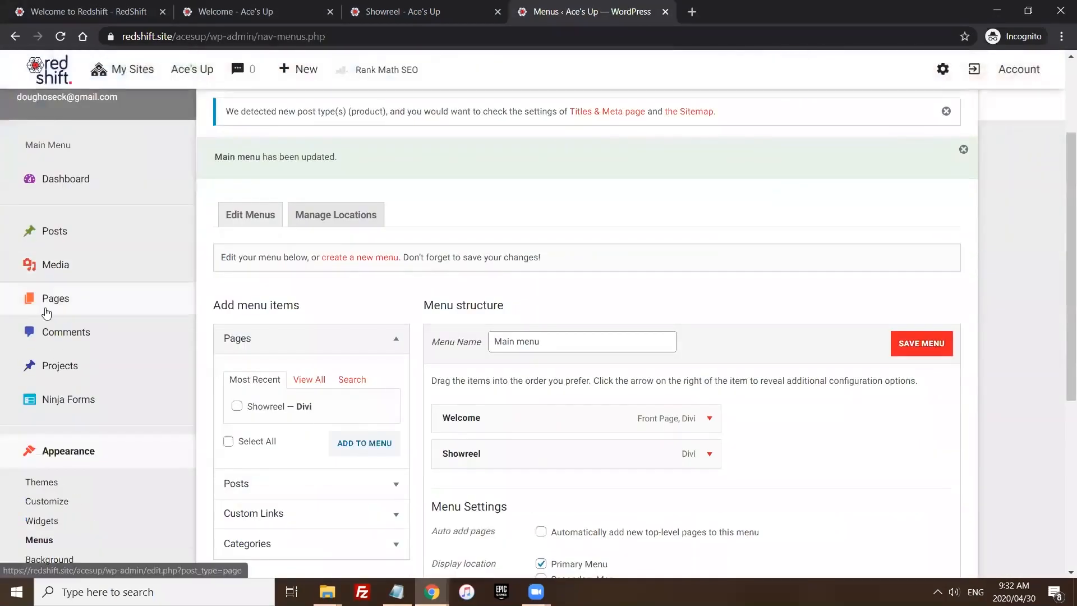
pyautogui.click(43, 331)
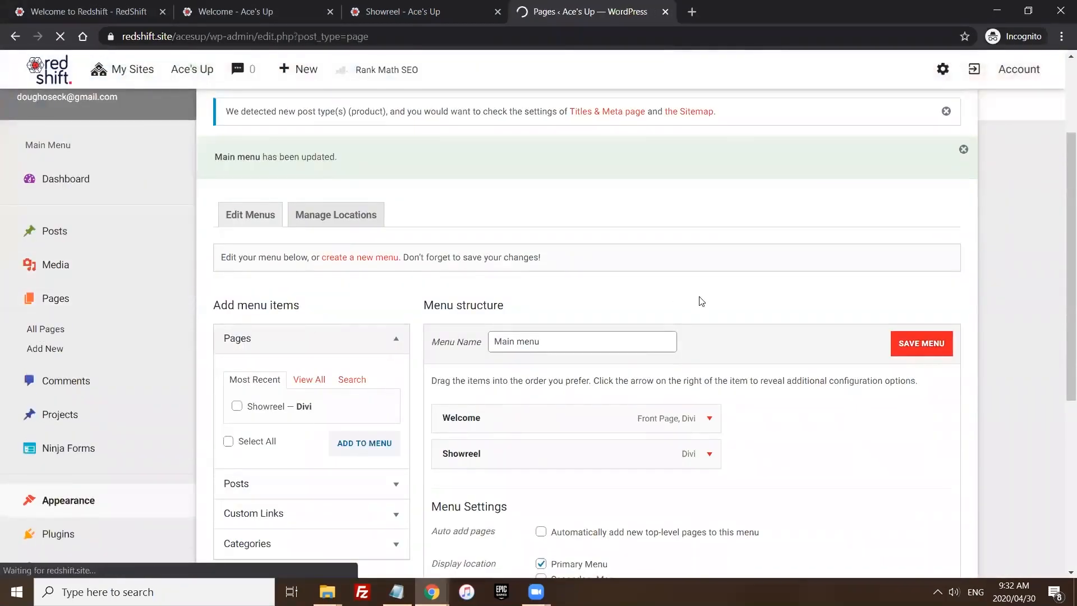
pyautogui.scroll(-3, 704, 296)
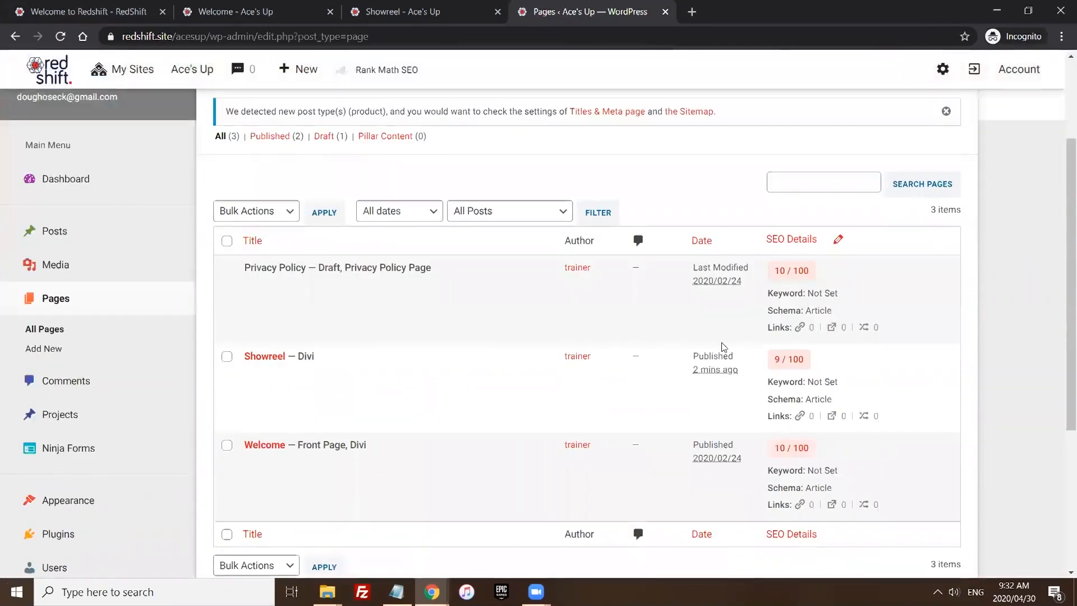
pyautogui.scroll(3, 813, 247)
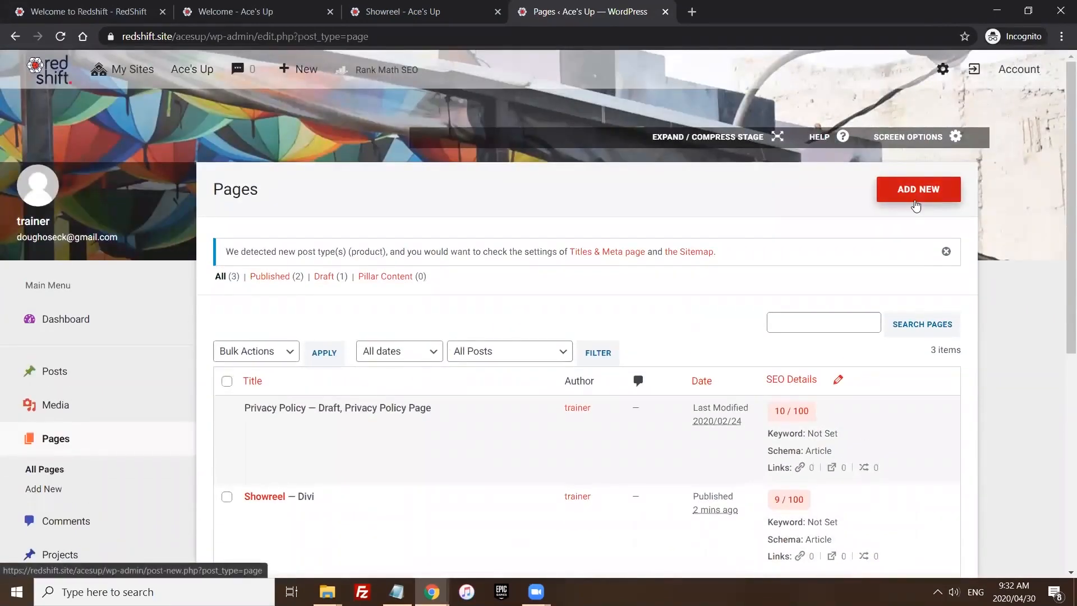
# Switch to the Acesup brief in Gmail, review the Offering page requirements, and return to the WordPress pages list
pyautogui.hotkey('alt', 'Tab')
pyautogui.hotkey('alt', 'Tab')
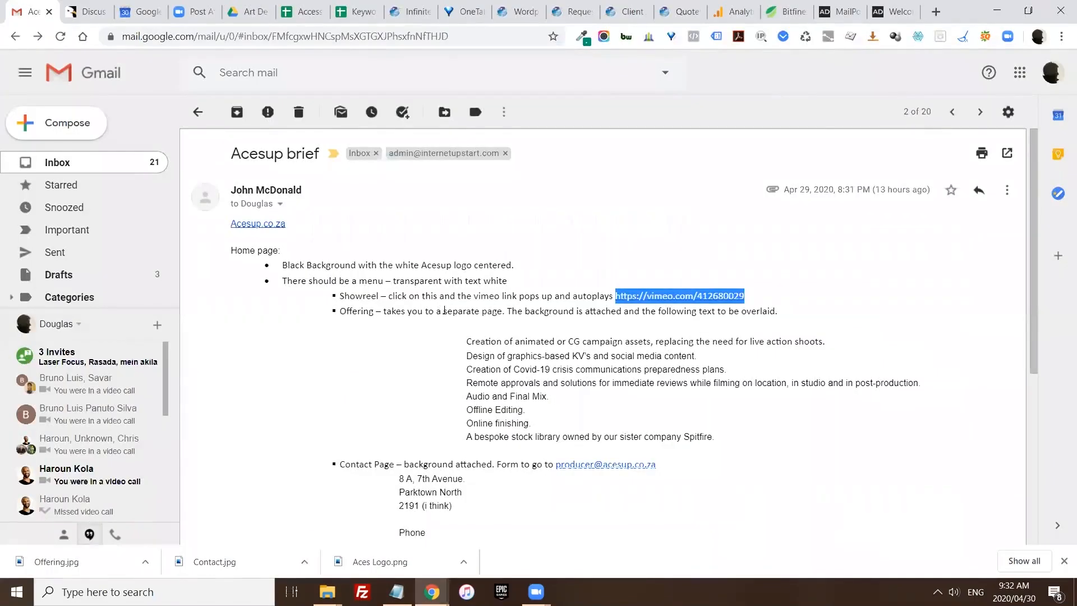
pyautogui.scroll(-1, 427, 317)
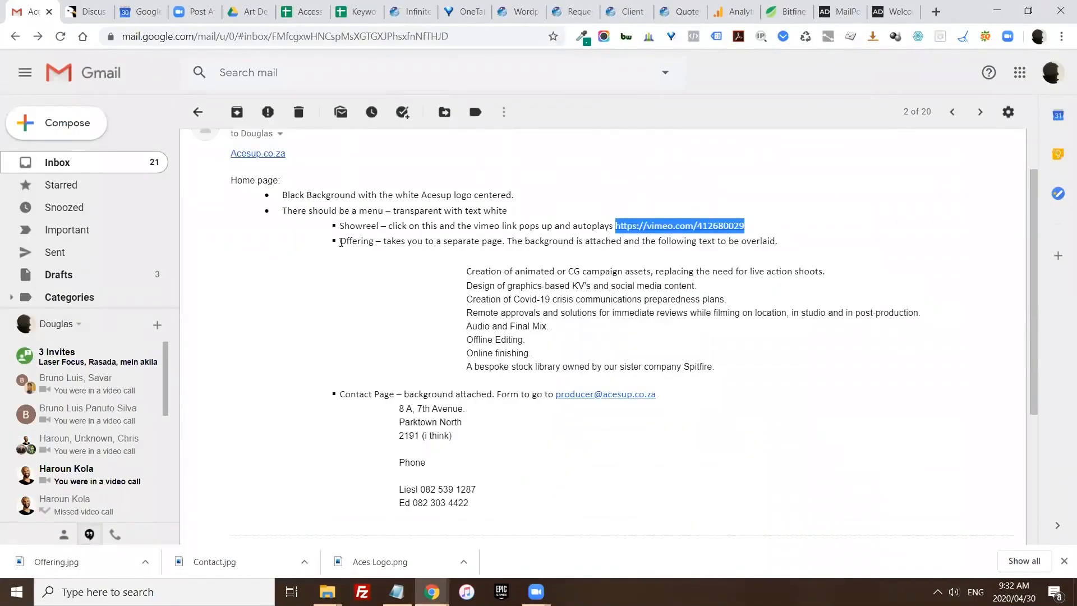
pyautogui.moveTo(340, 243); pyautogui.dragTo(361, 261)
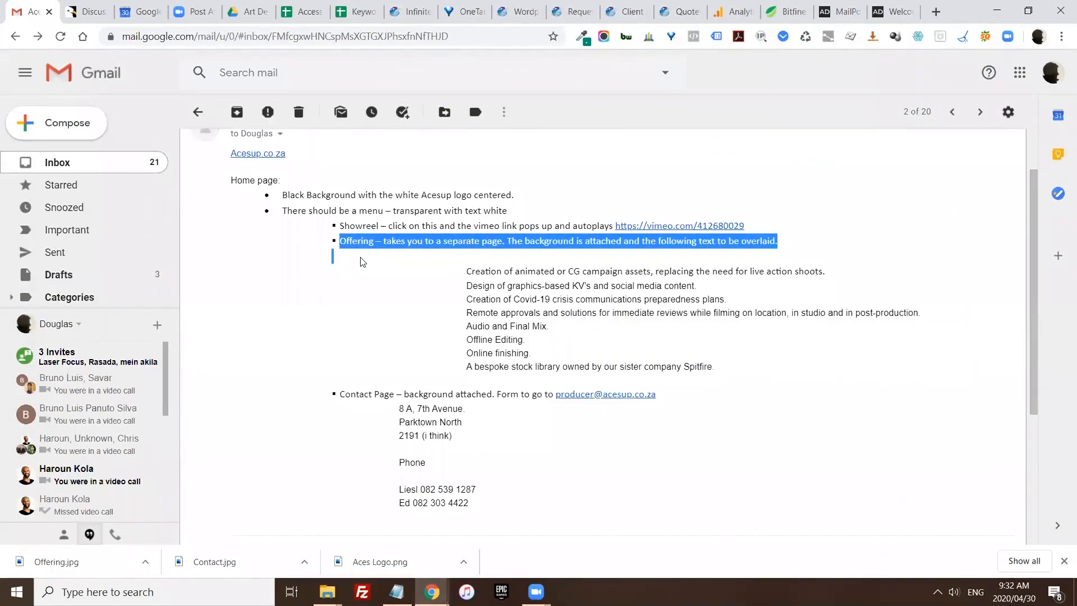
pyautogui.moveTo(361, 260); pyautogui.dragTo(377, 242)
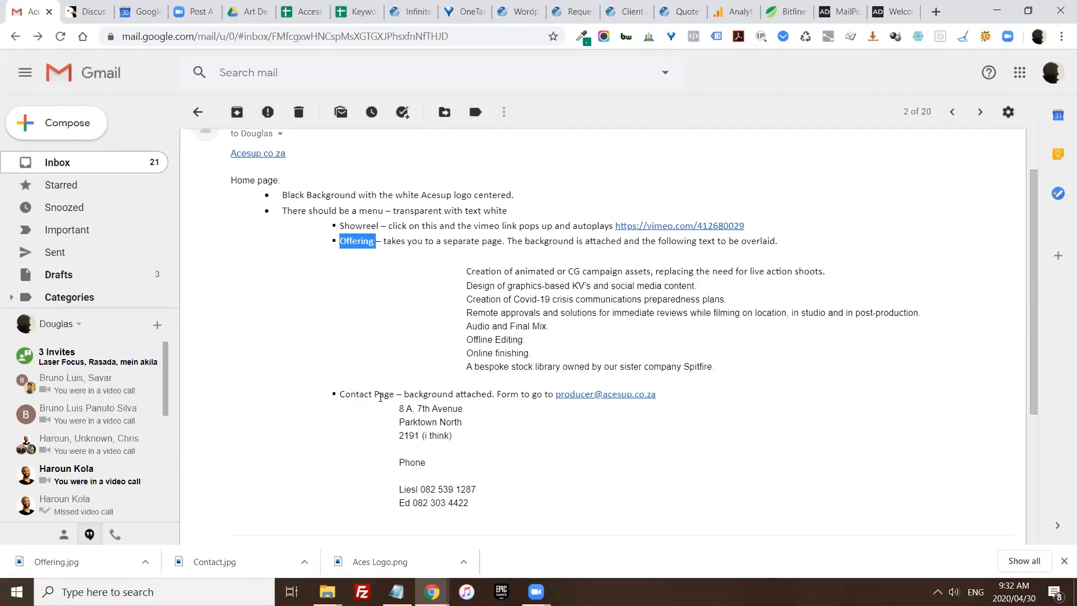
pyautogui.hotkey('alt', 'Tab')
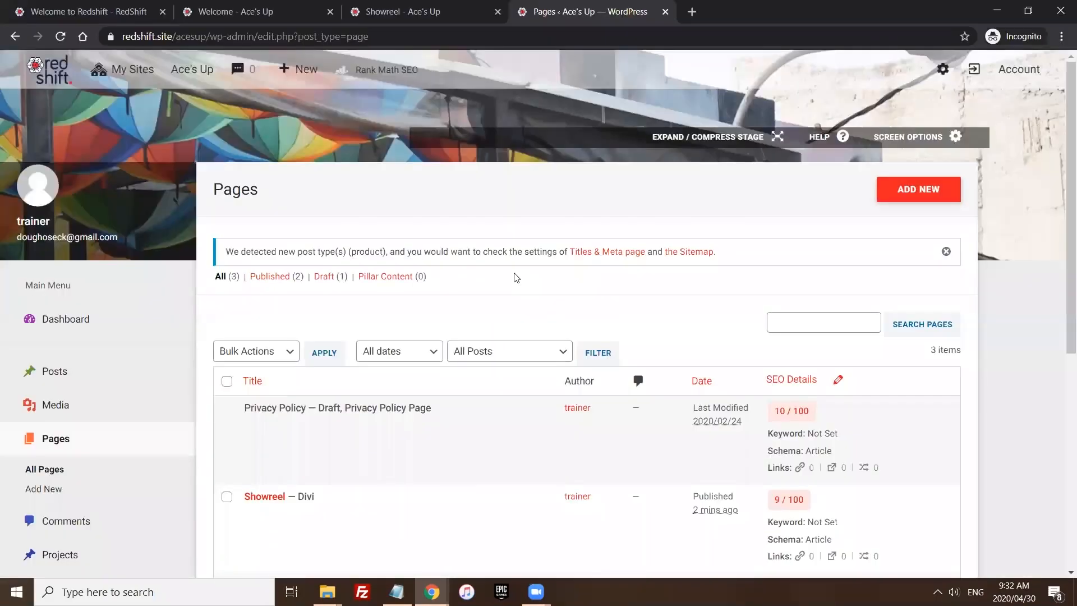
# Add a new page and title it "Offering"
pyautogui.scroll(-3, 453, 309)
pyautogui.scroll(3, 453, 308)
pyautogui.click(934, 189)
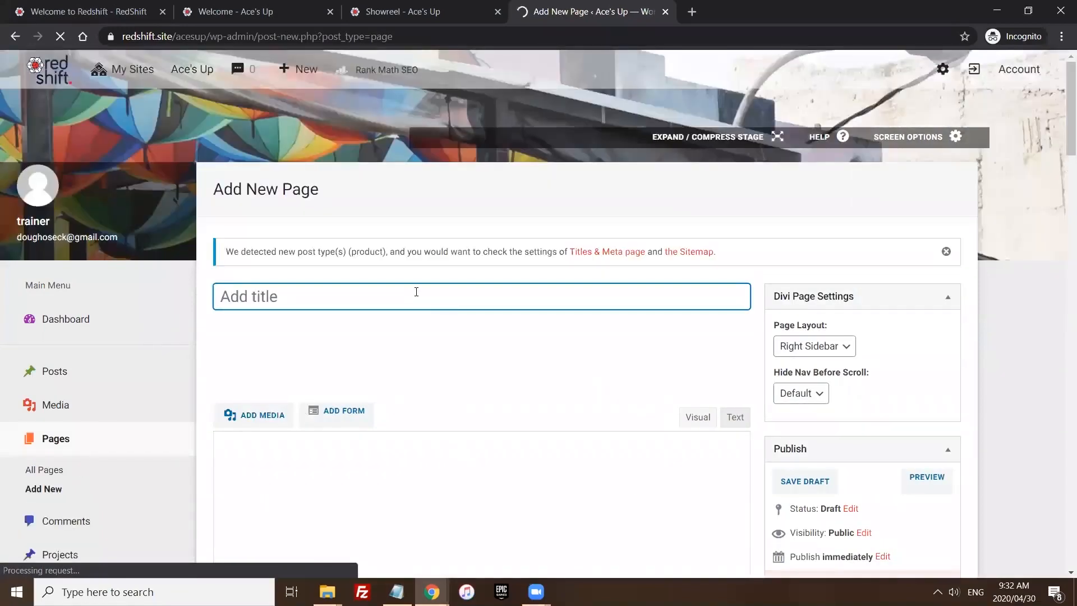
pyautogui.write('Offeri')
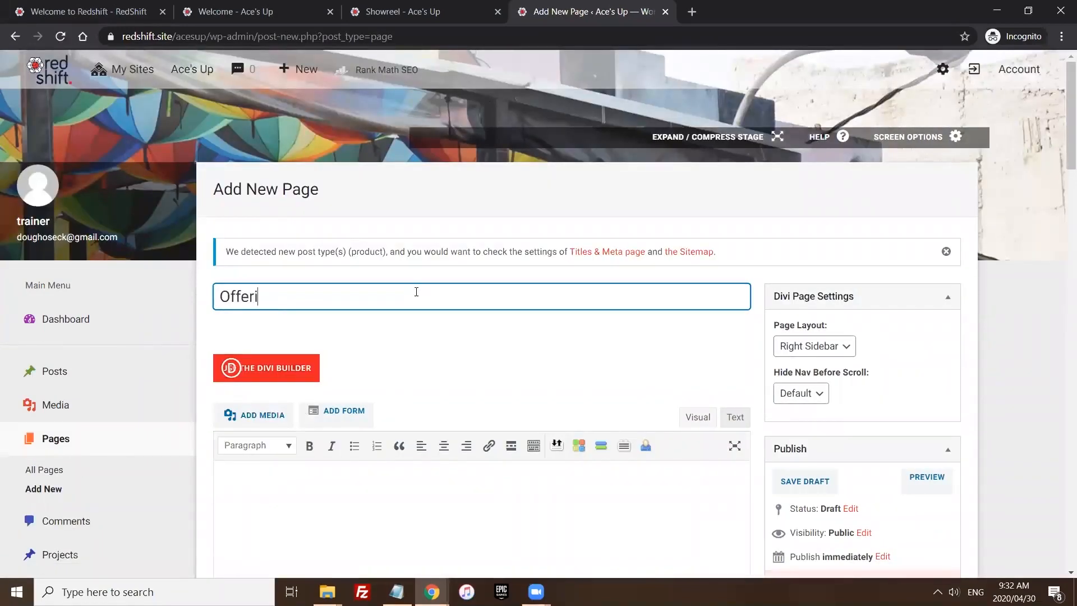
pyautogui.write('ng')
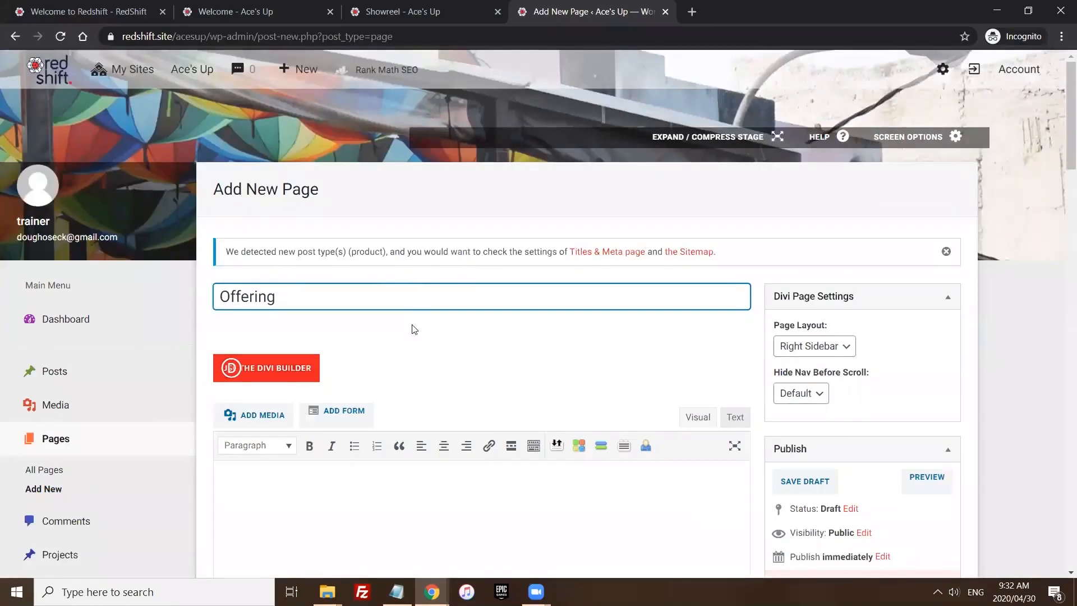
pyautogui.click(414, 328)
pyautogui.scroll(-3, 425, 321)
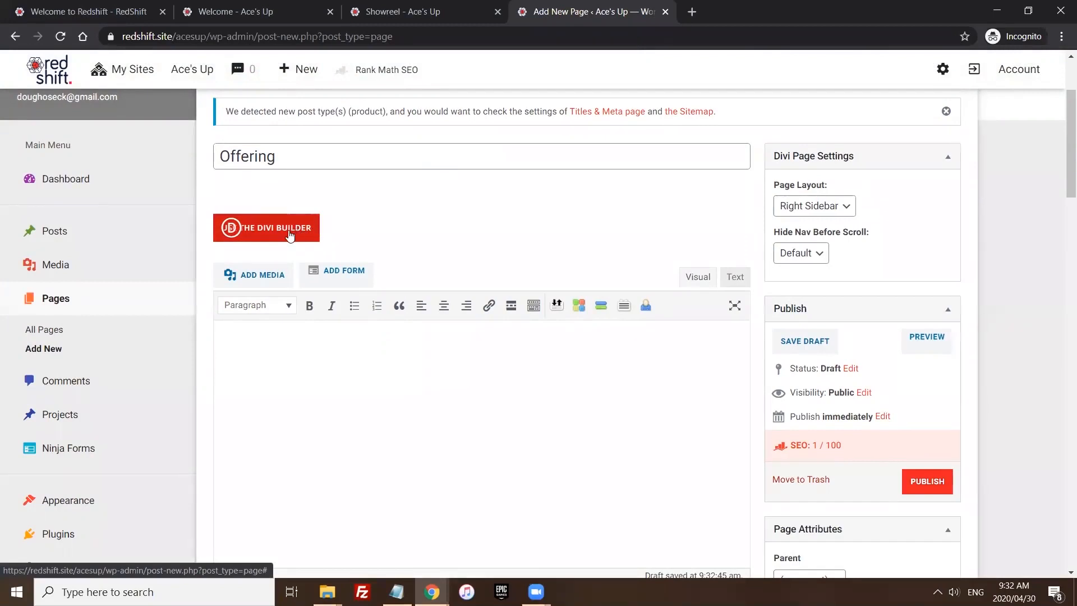
# Enable the Divi Builder for the Offering page and clone the existing Welcome page's layout into it
pyautogui.click(290, 235)
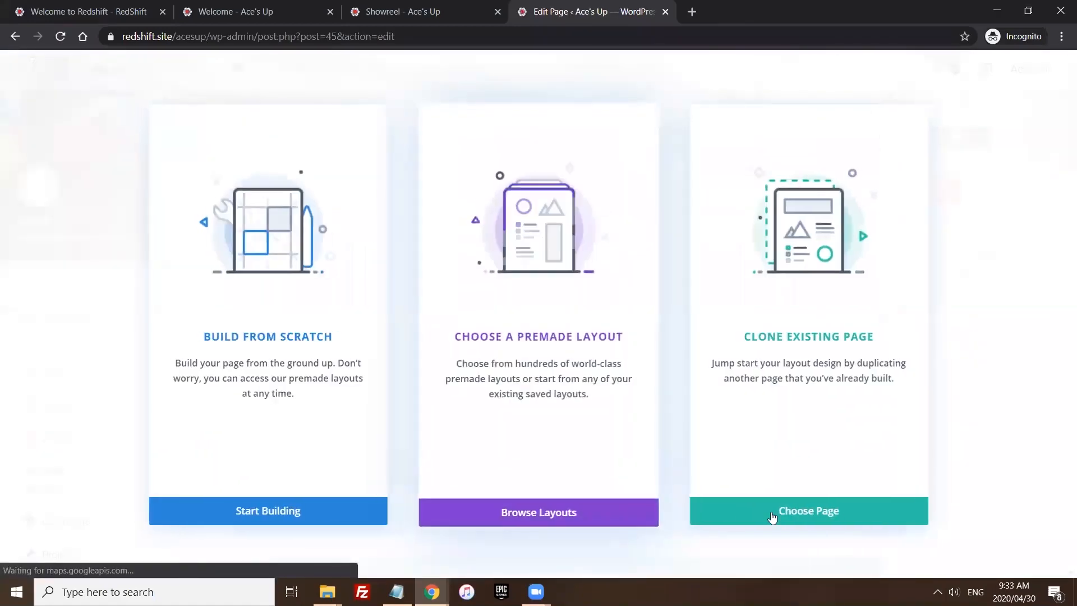
pyautogui.click(773, 513)
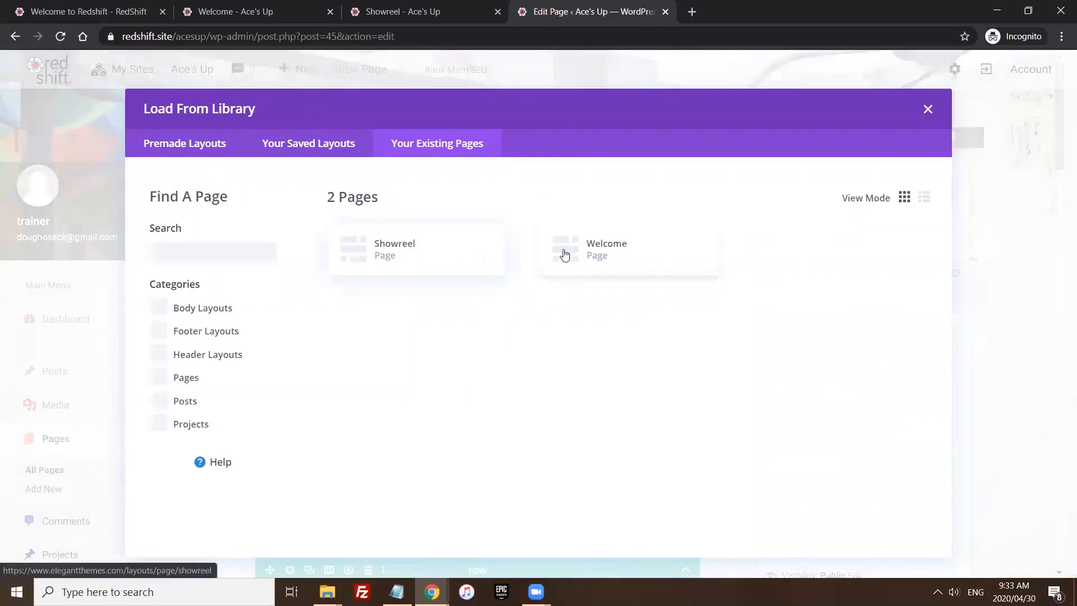
pyautogui.click(604, 255)
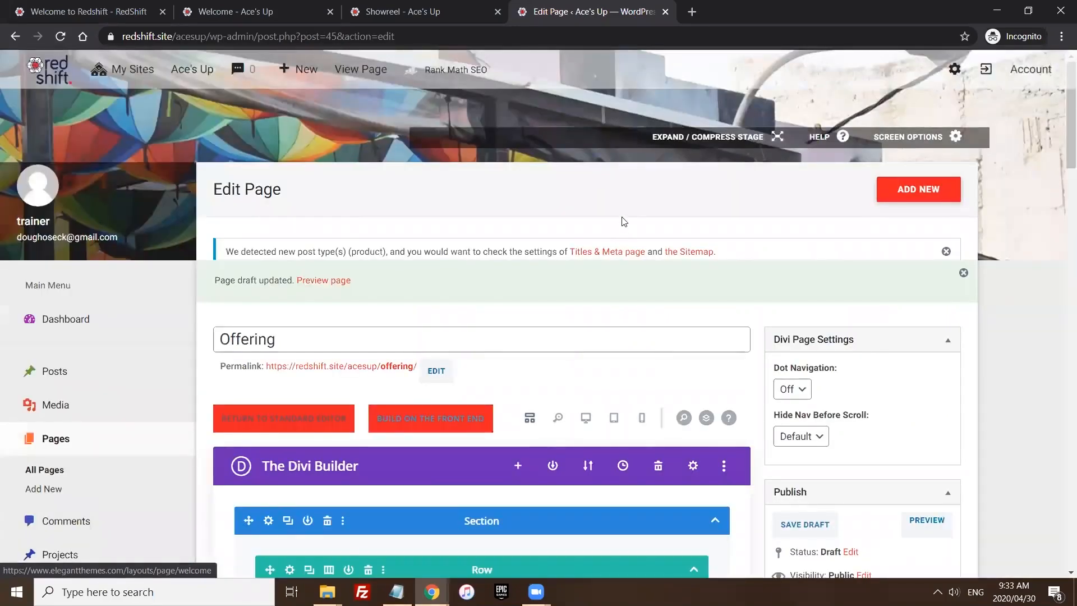
# Publish the Offering page
pyautogui.scroll(-3, 650, 219)
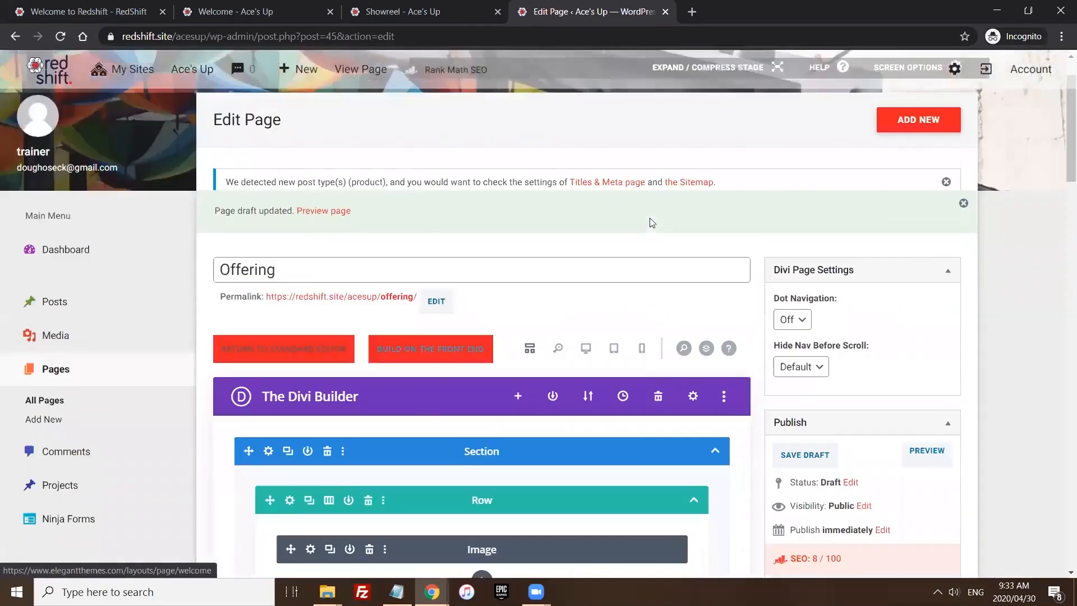
pyautogui.scroll(3, 652, 221)
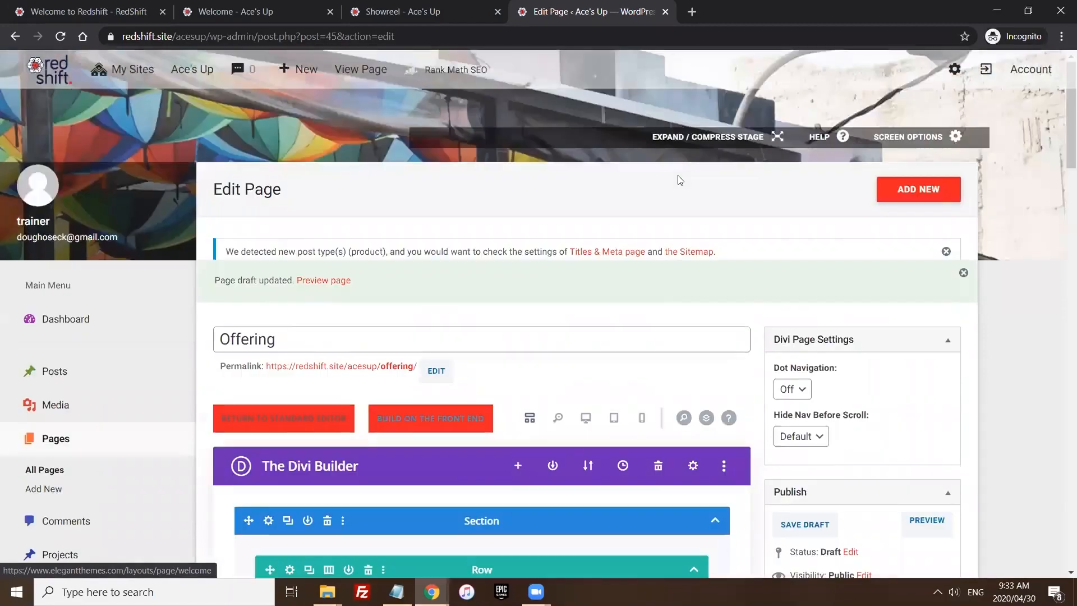
pyautogui.scroll(-1, 656, 210)
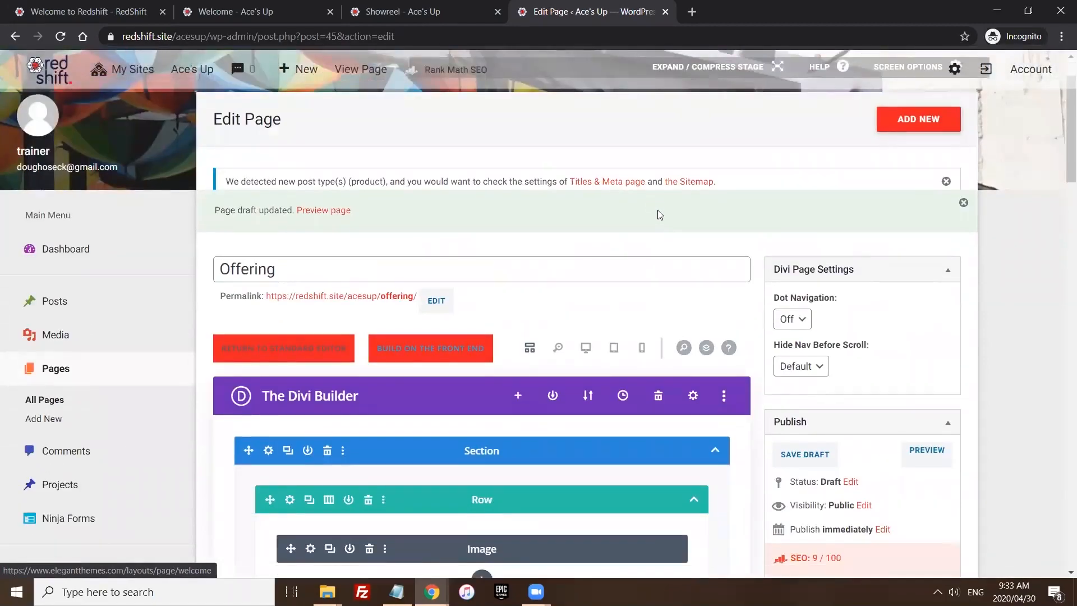
pyautogui.scroll(-1, 657, 210)
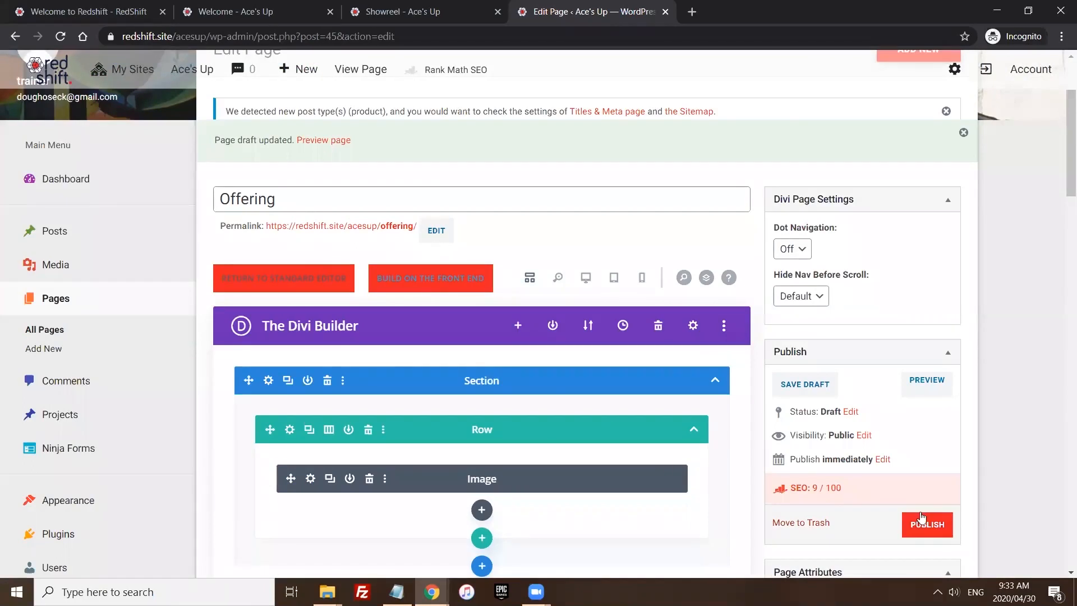
pyautogui.click(926, 529)
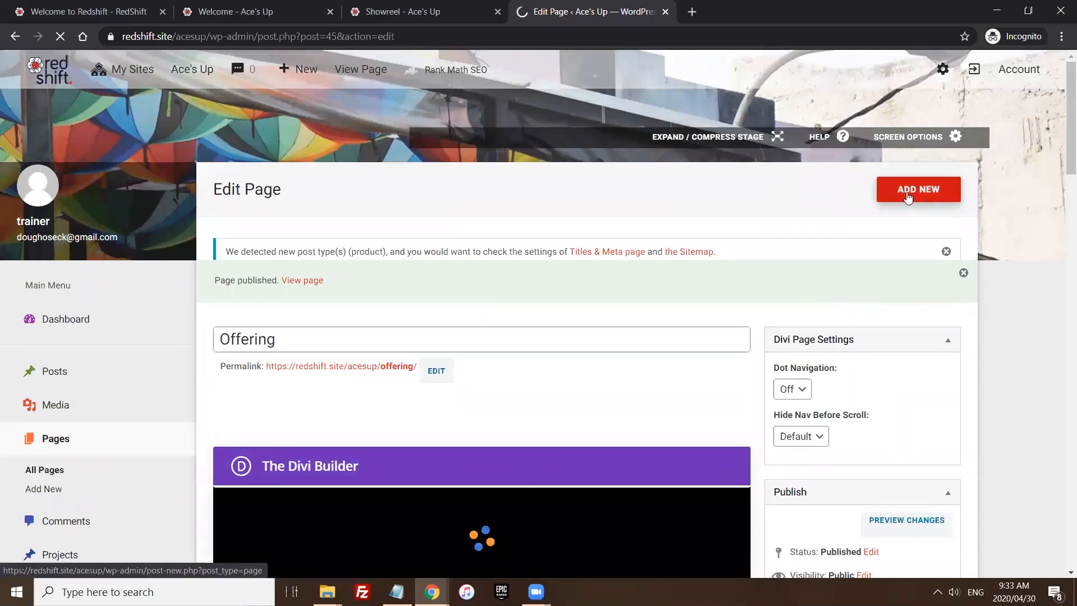
# Add a new page titled "Contact" and clone the existing Welcome page's layout into it with the Divi Builder
pyautogui.click(907, 197)
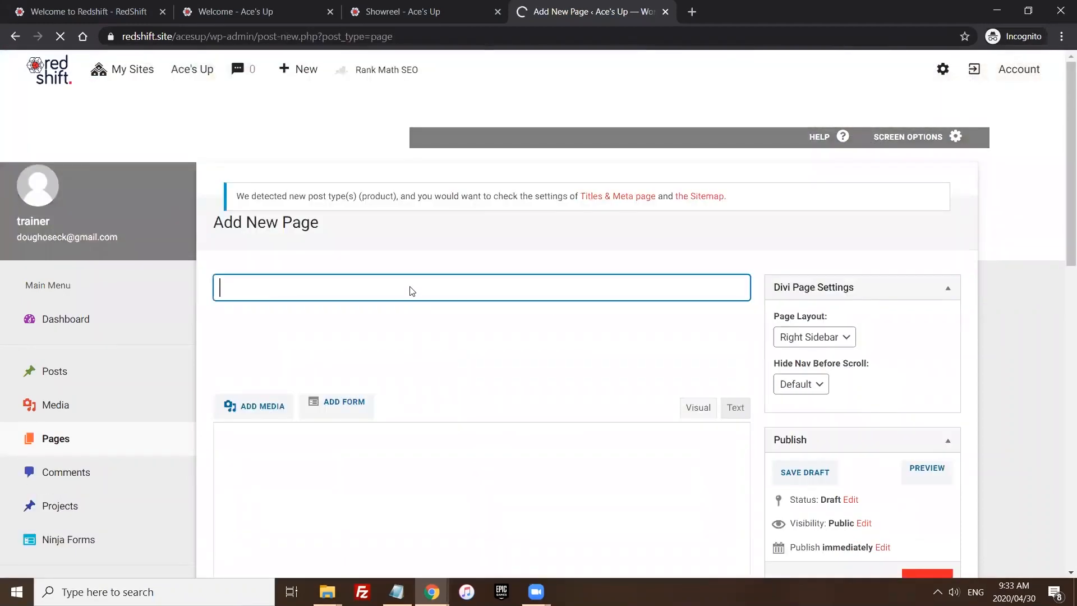
pyautogui.write('Contact')
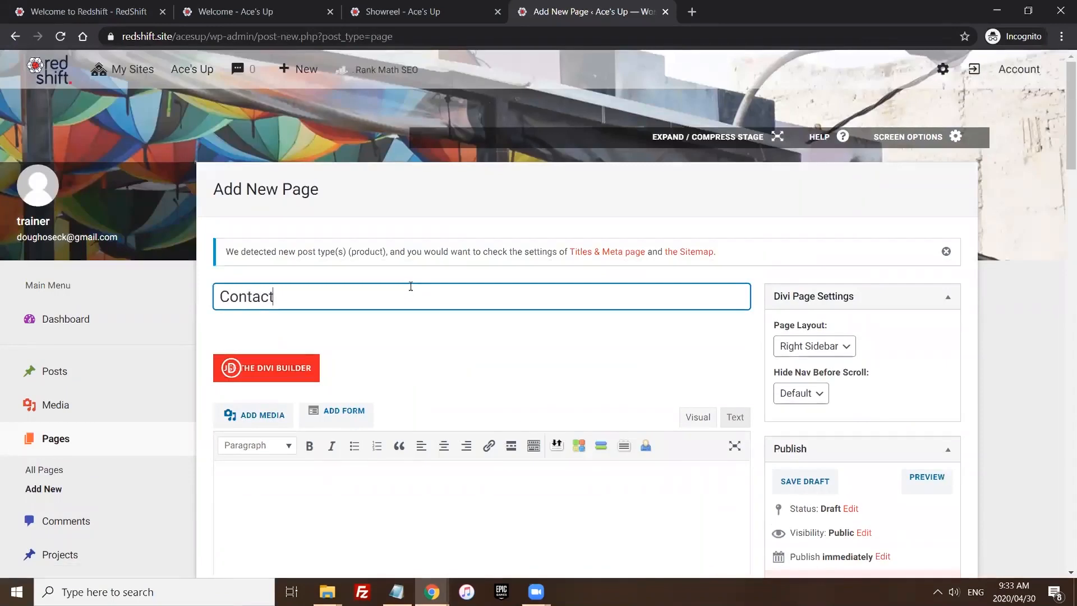
pyautogui.click(291, 369)
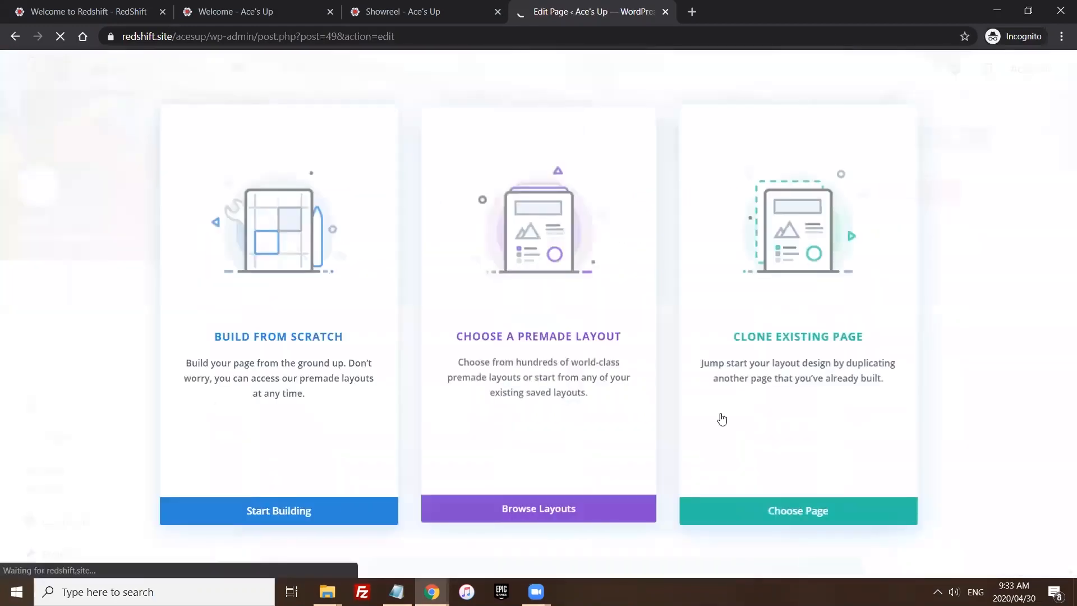
pyautogui.click(836, 509)
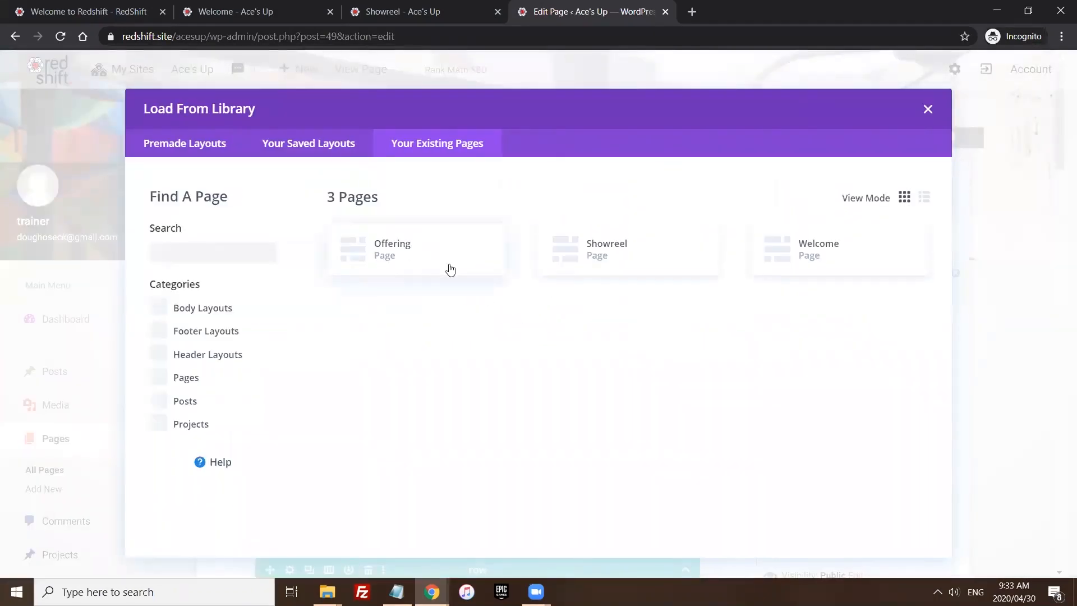
pyautogui.click(793, 268)
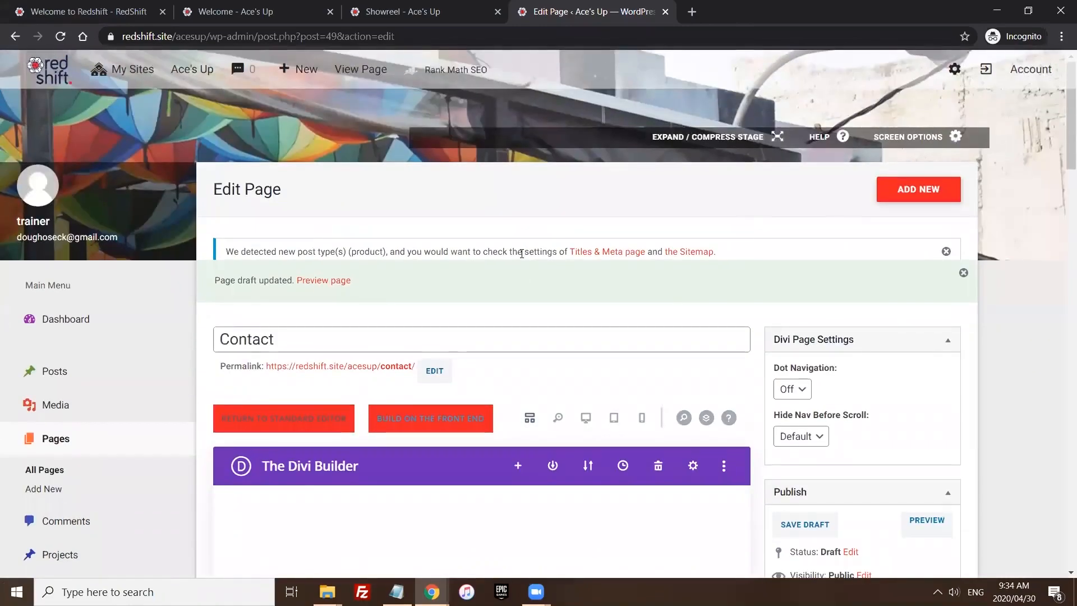
pyautogui.scroll(-1, 522, 254)
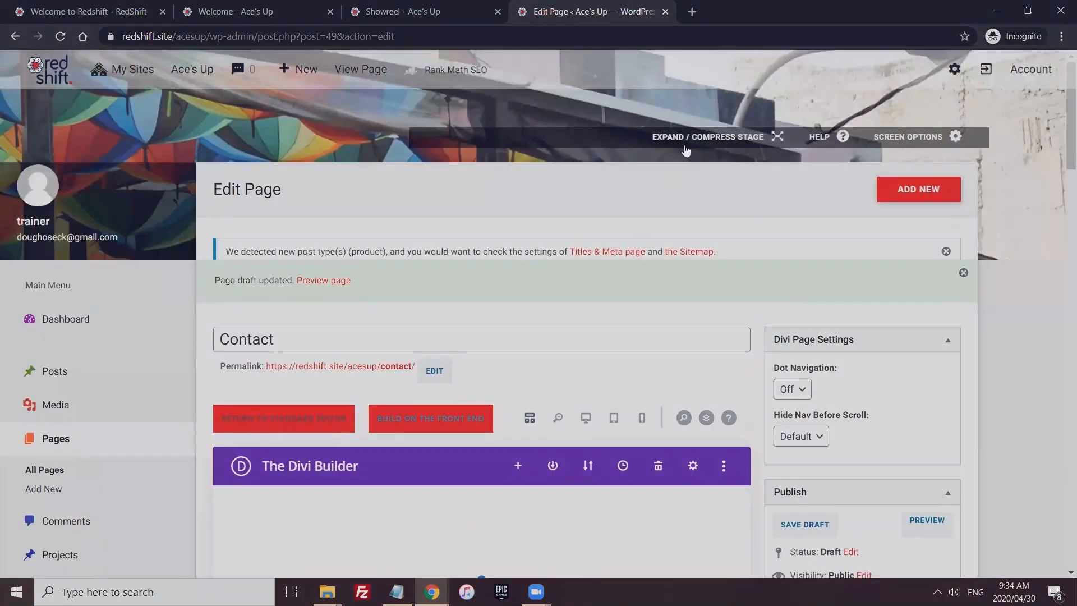